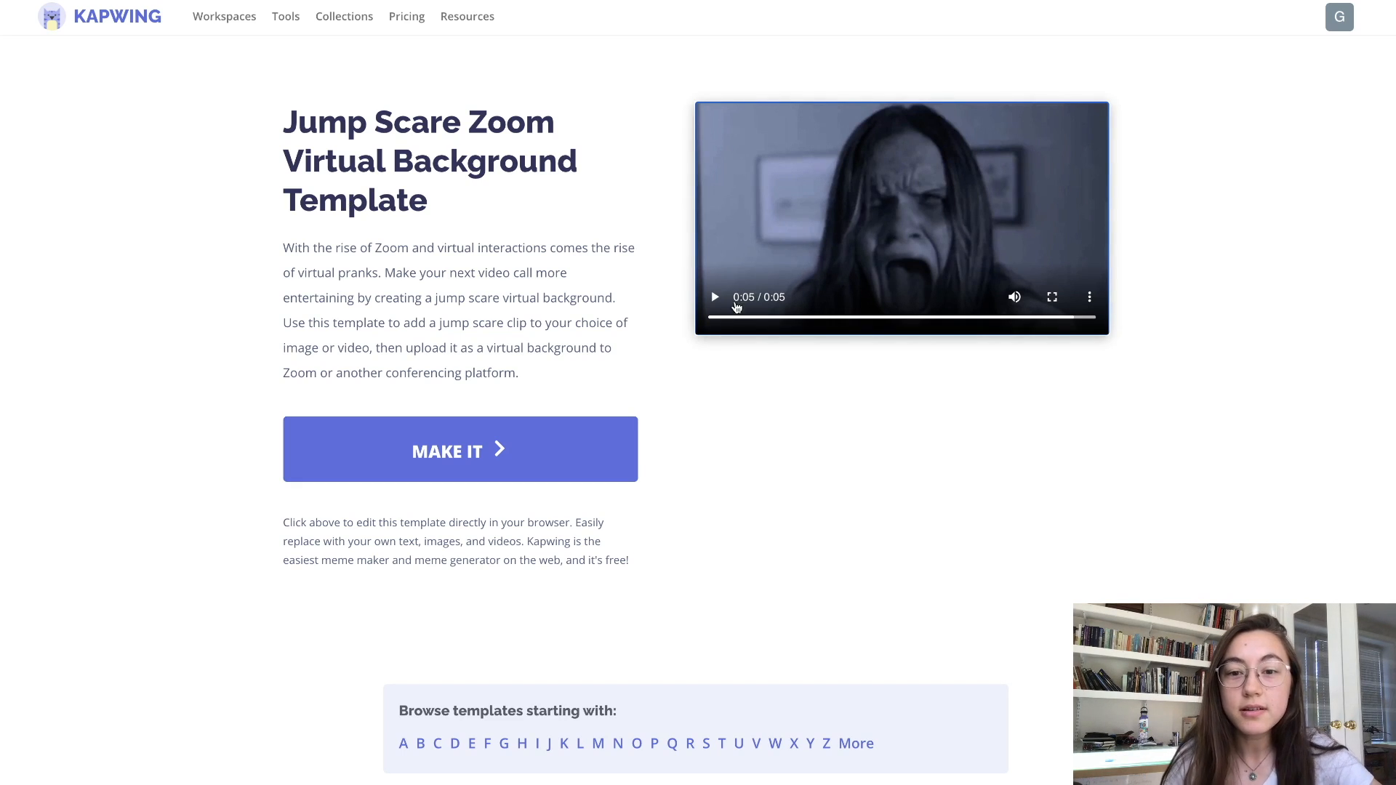
# Open the Jump Scare Zoom Virtual Background Template for editing and look through its two scenes.
pyautogui.click(712, 319)
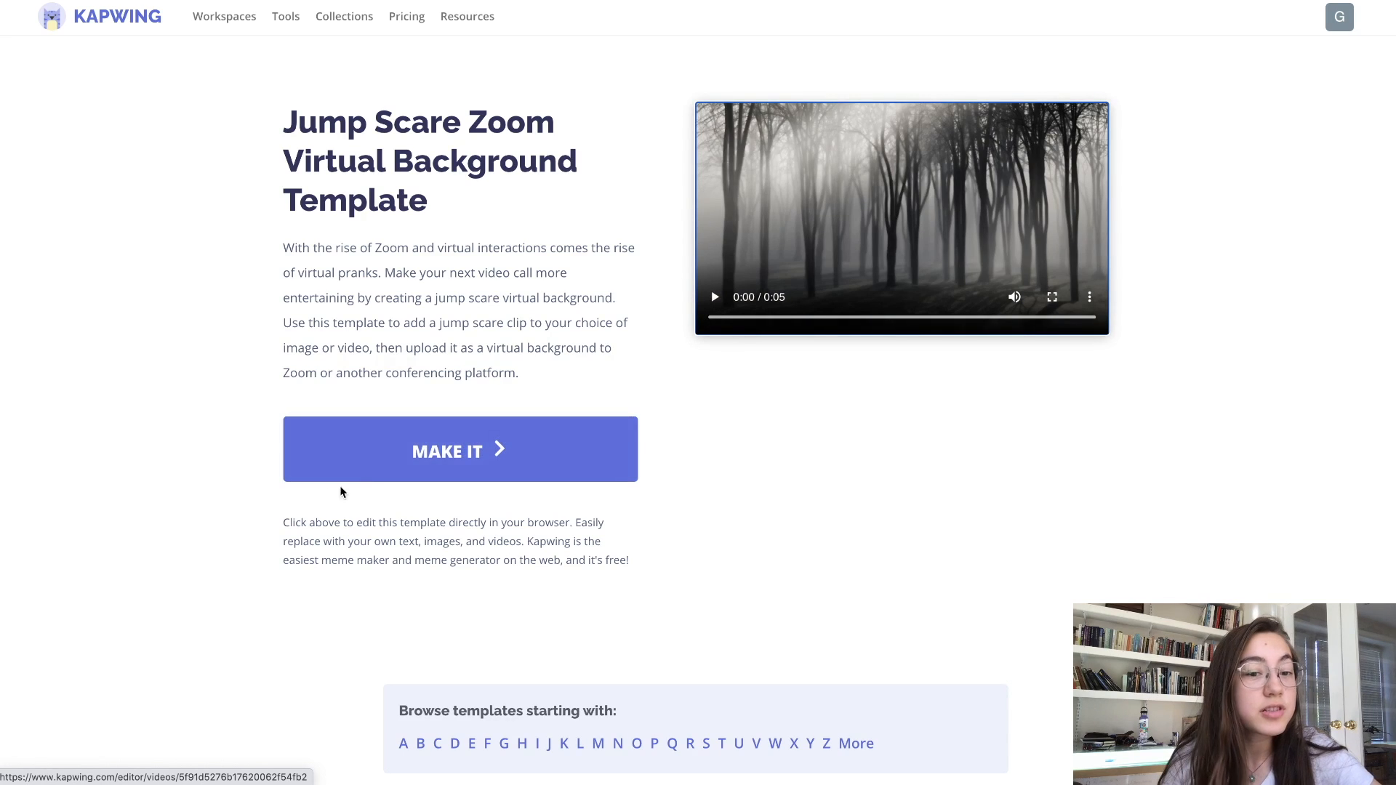
pyautogui.click(429, 458)
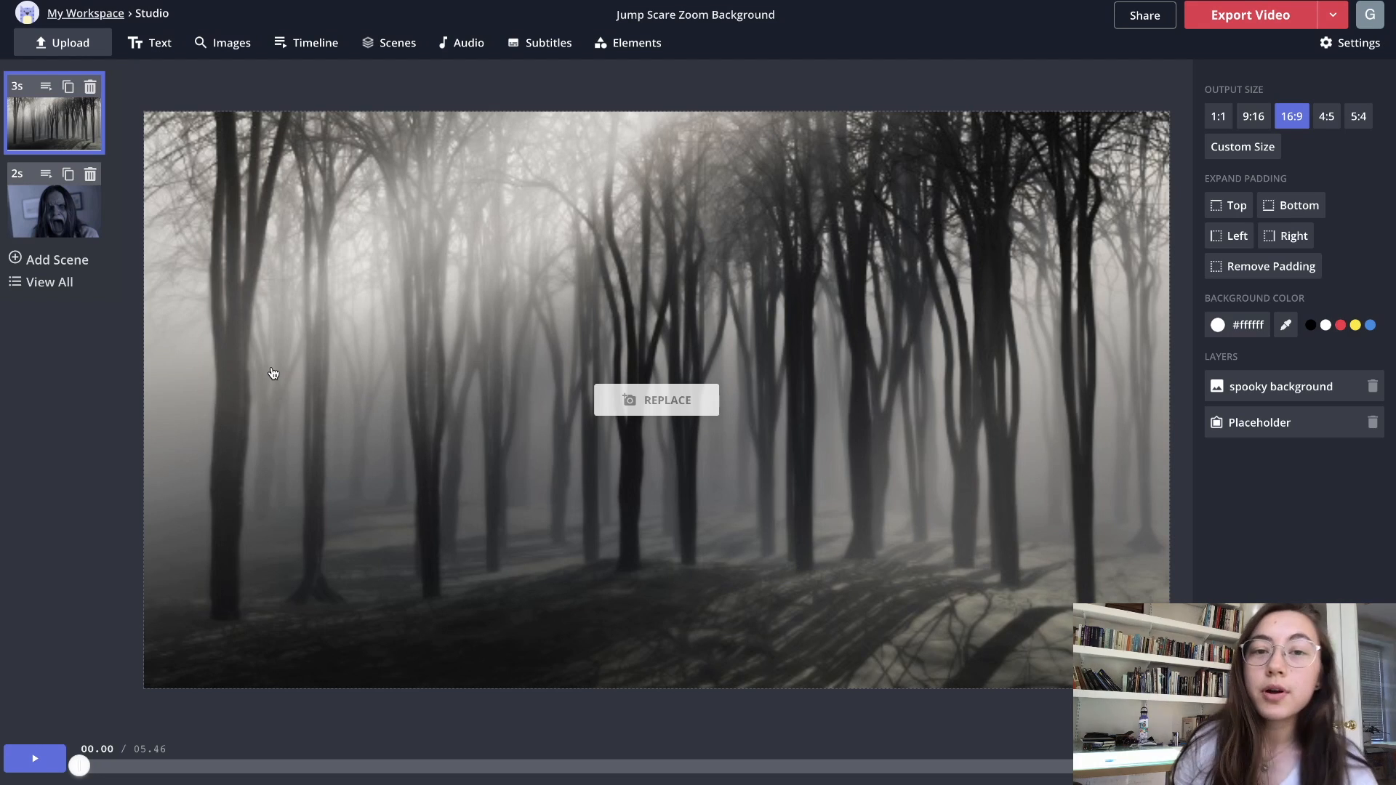
pyautogui.click(31, 218)
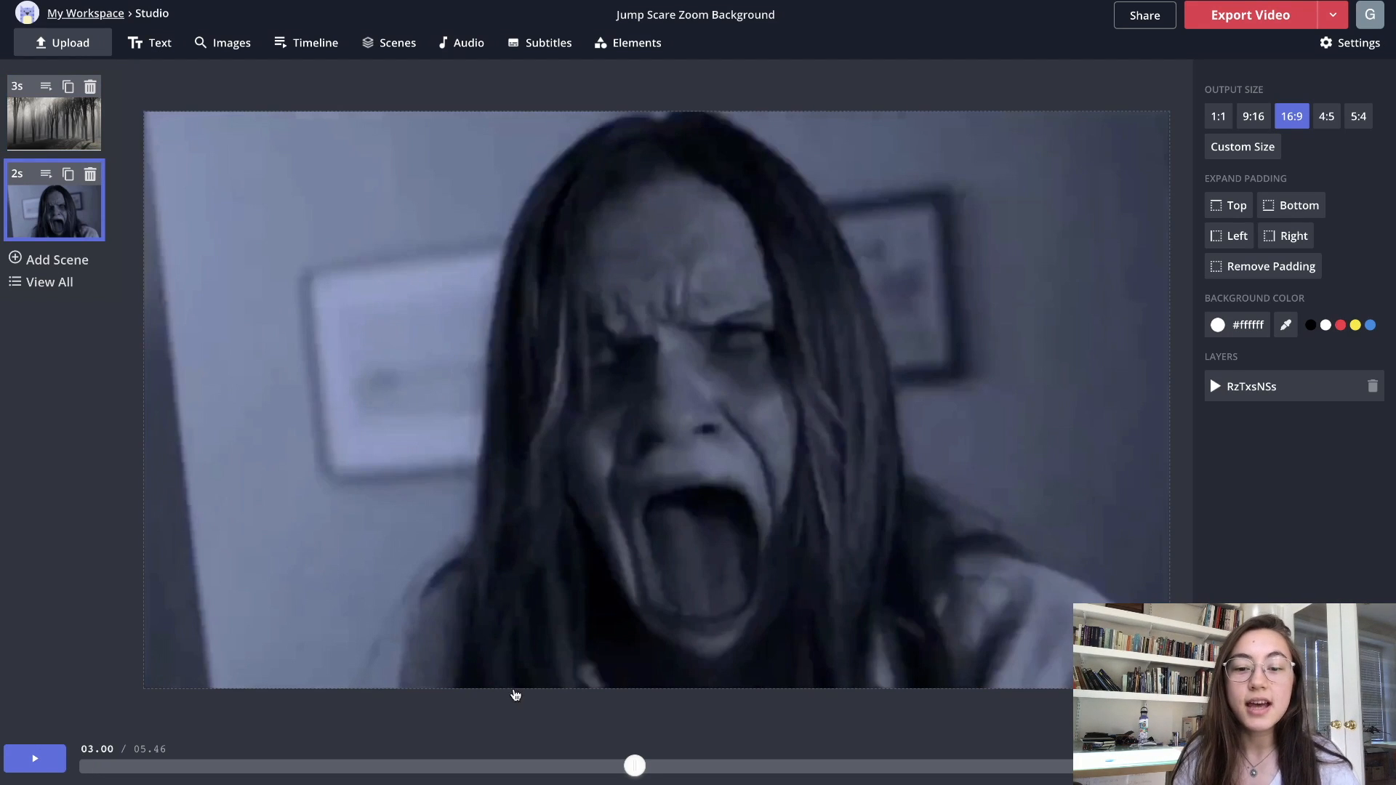
pyautogui.click(640, 476)
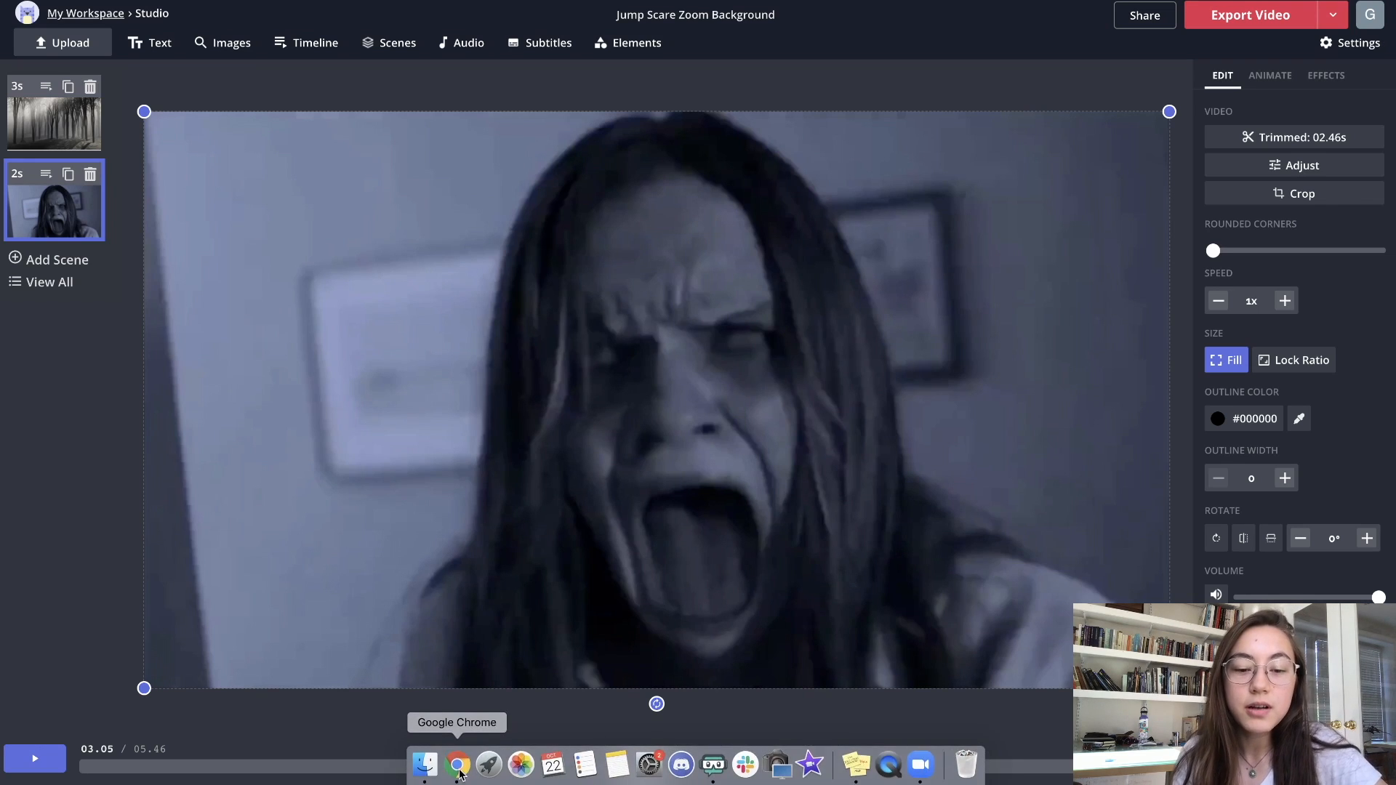
pyautogui.click(302, 768)
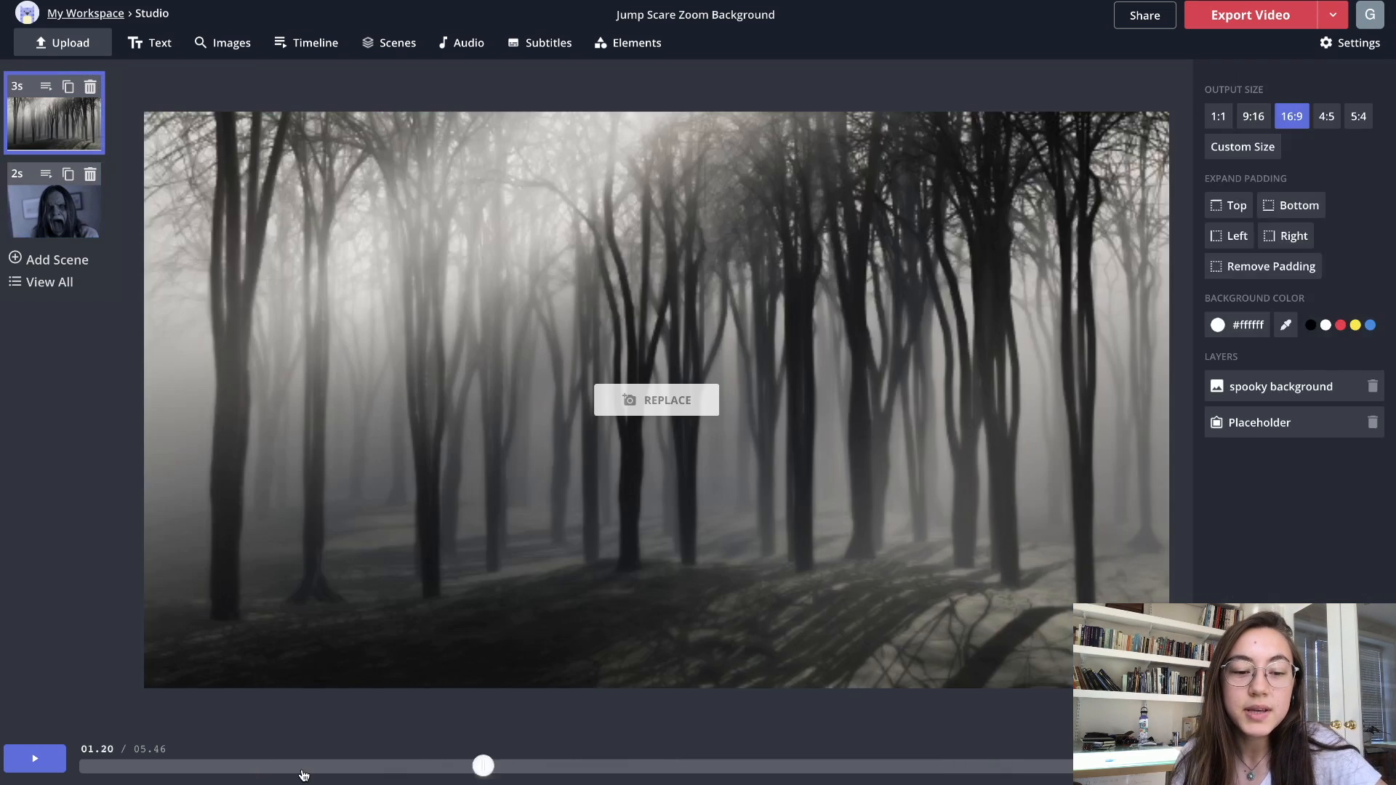
pyautogui.click(161, 769)
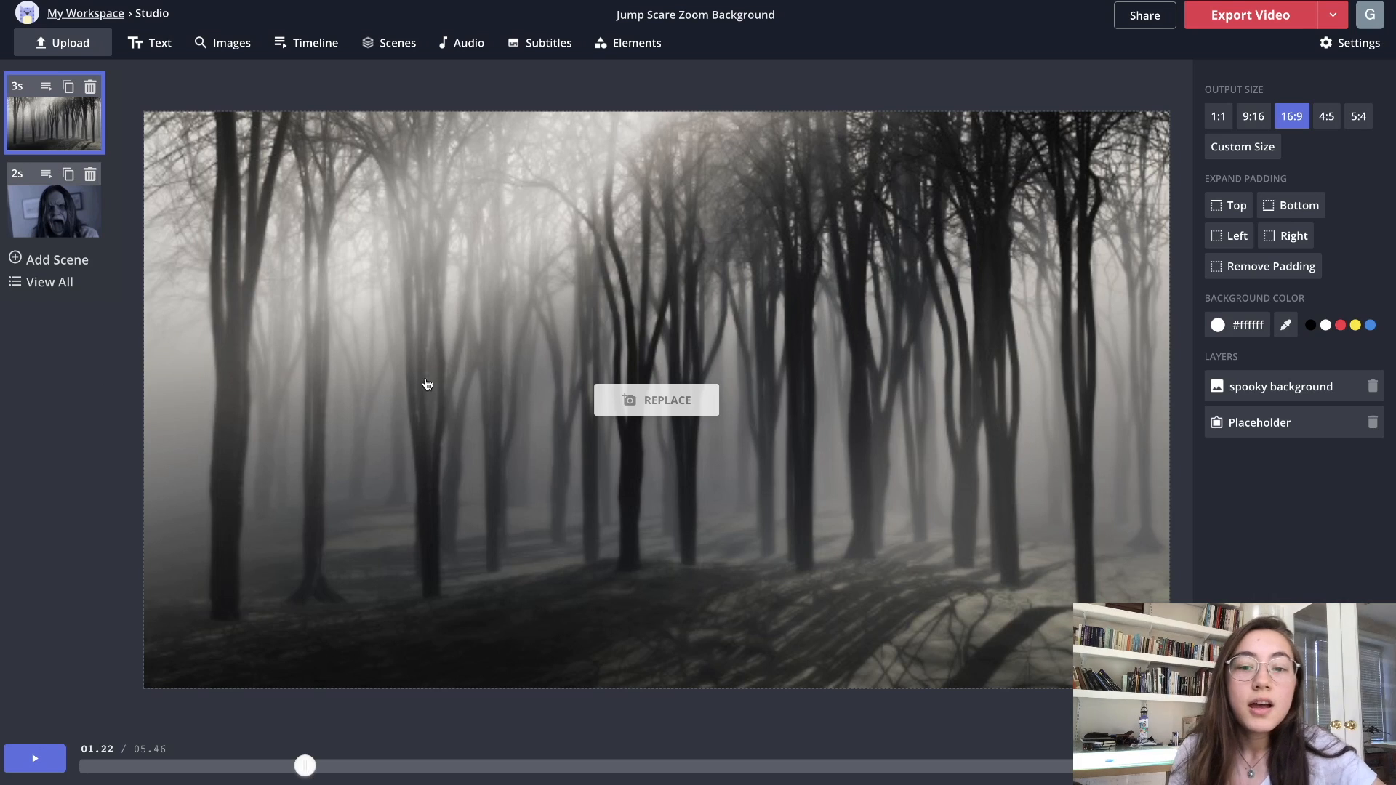
# Delete the spooky forest image from the first scene and replace the placeholder with the uploaded file jump scare rec.mov.
pyautogui.moveTo(499, 352); pyautogui.dragTo(445, 326)
pyautogui.press('Delete')
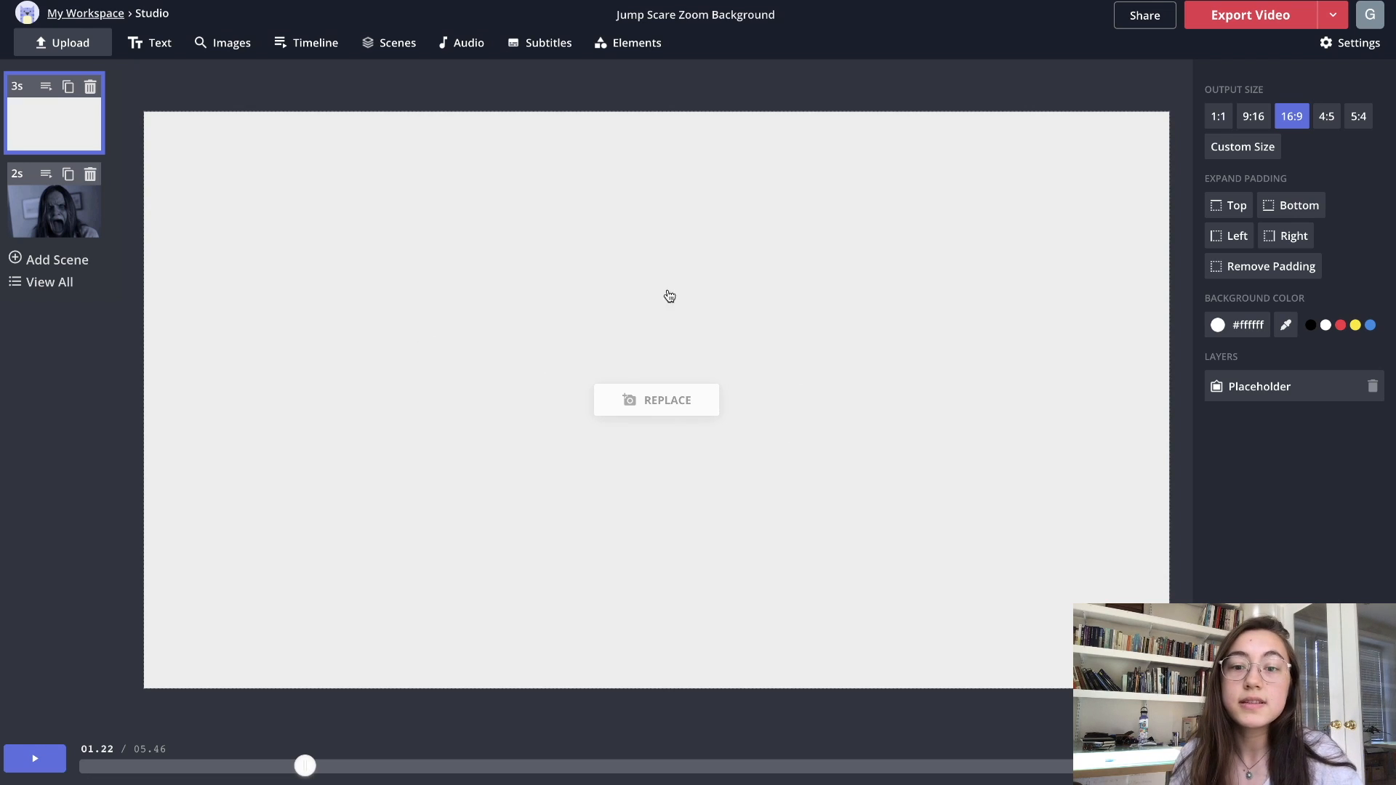
pyautogui.click(646, 400)
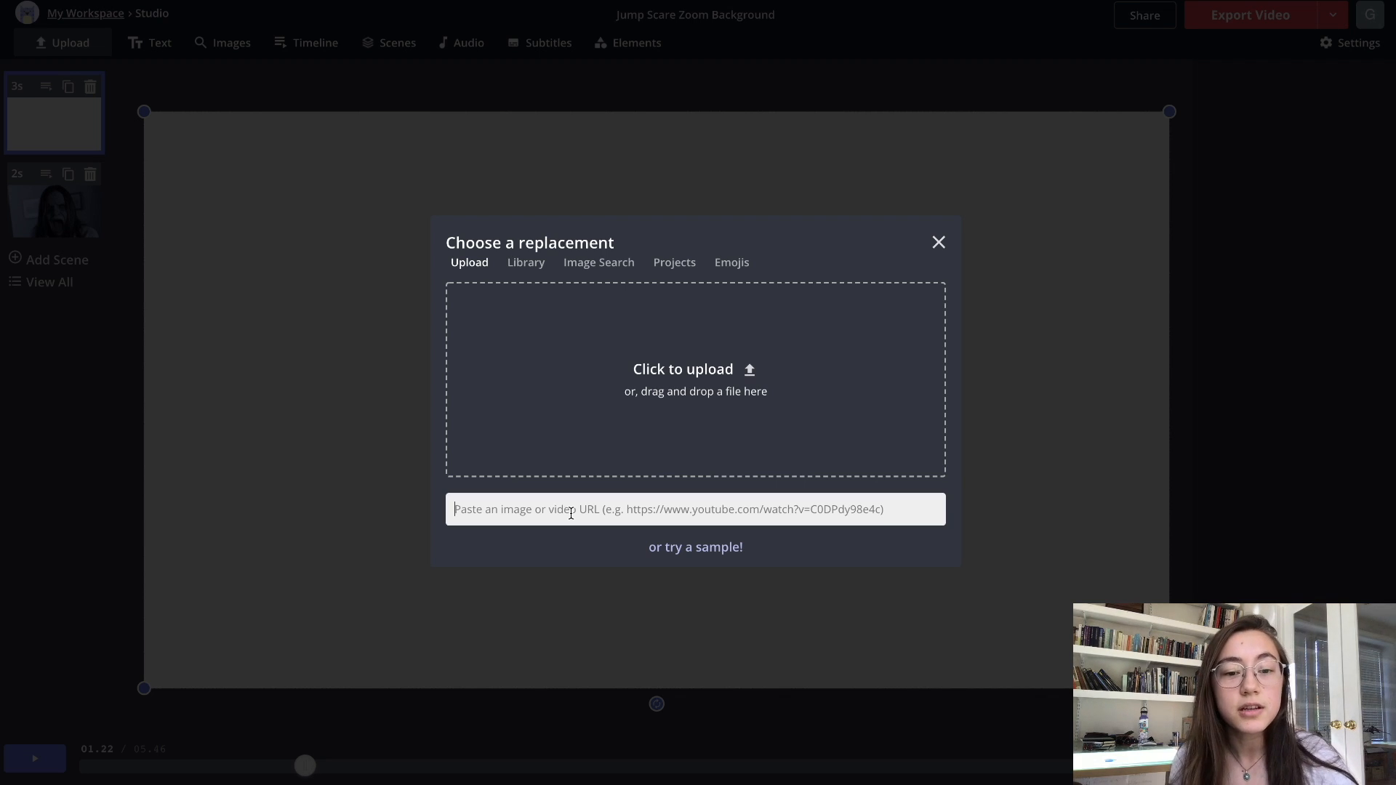
pyautogui.click(486, 515)
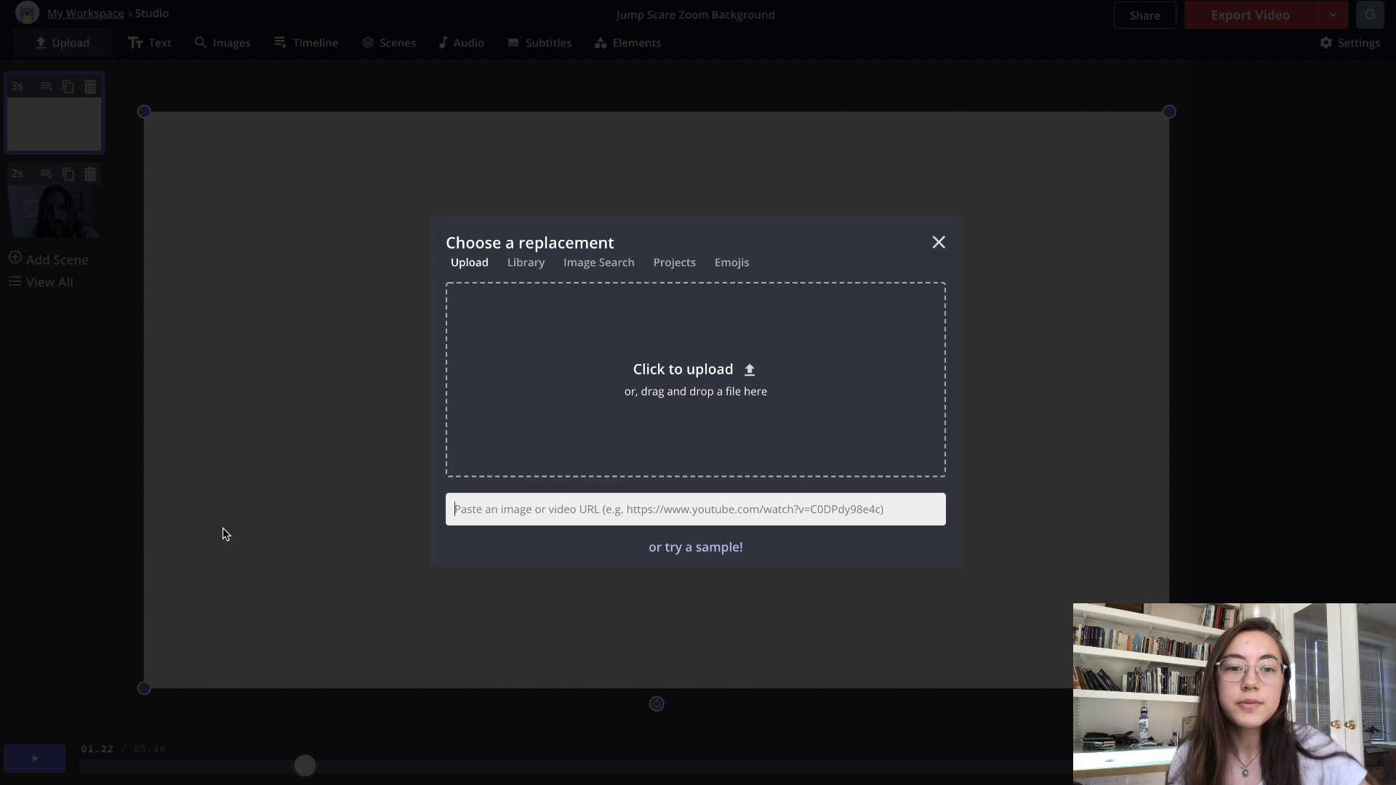
pyautogui.click(667, 386)
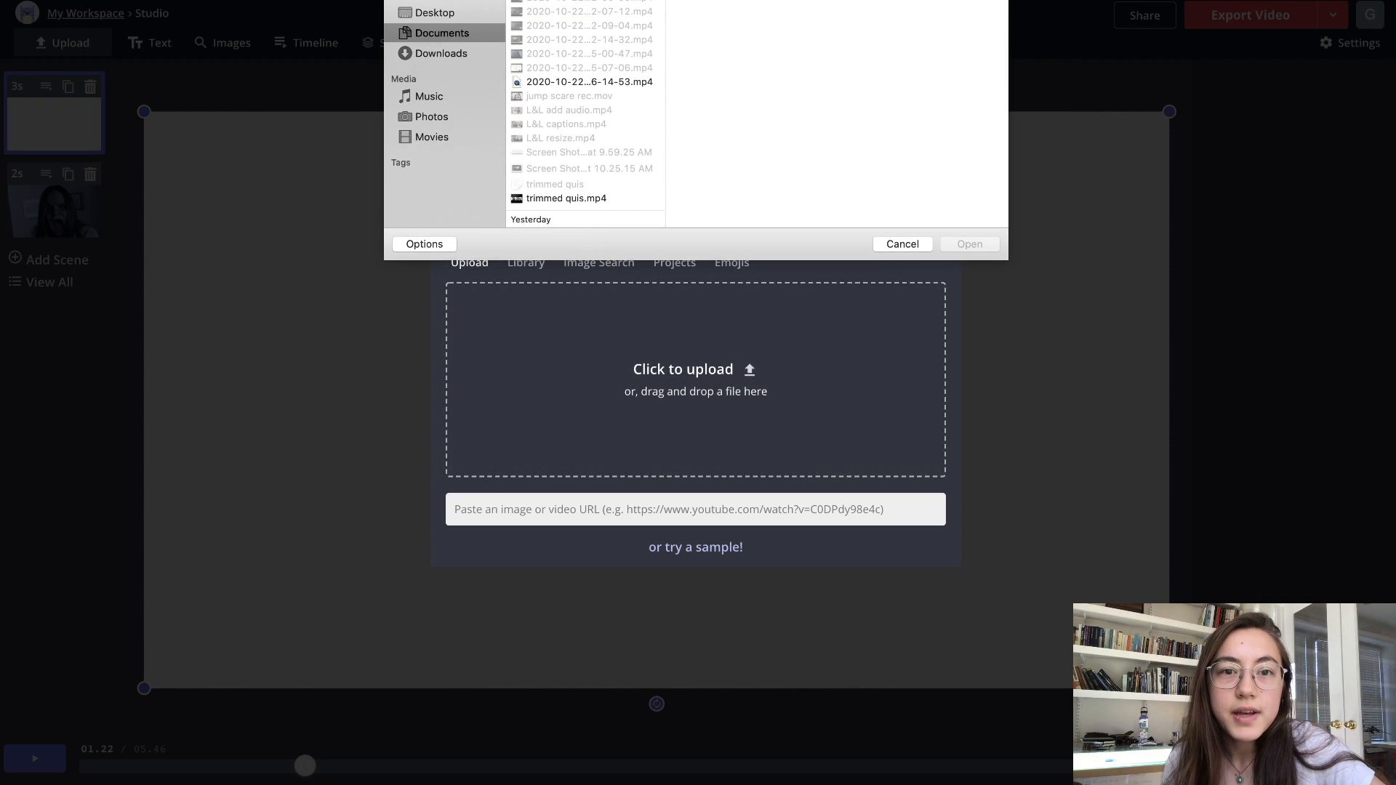
pyautogui.doubleClick(569, 95)
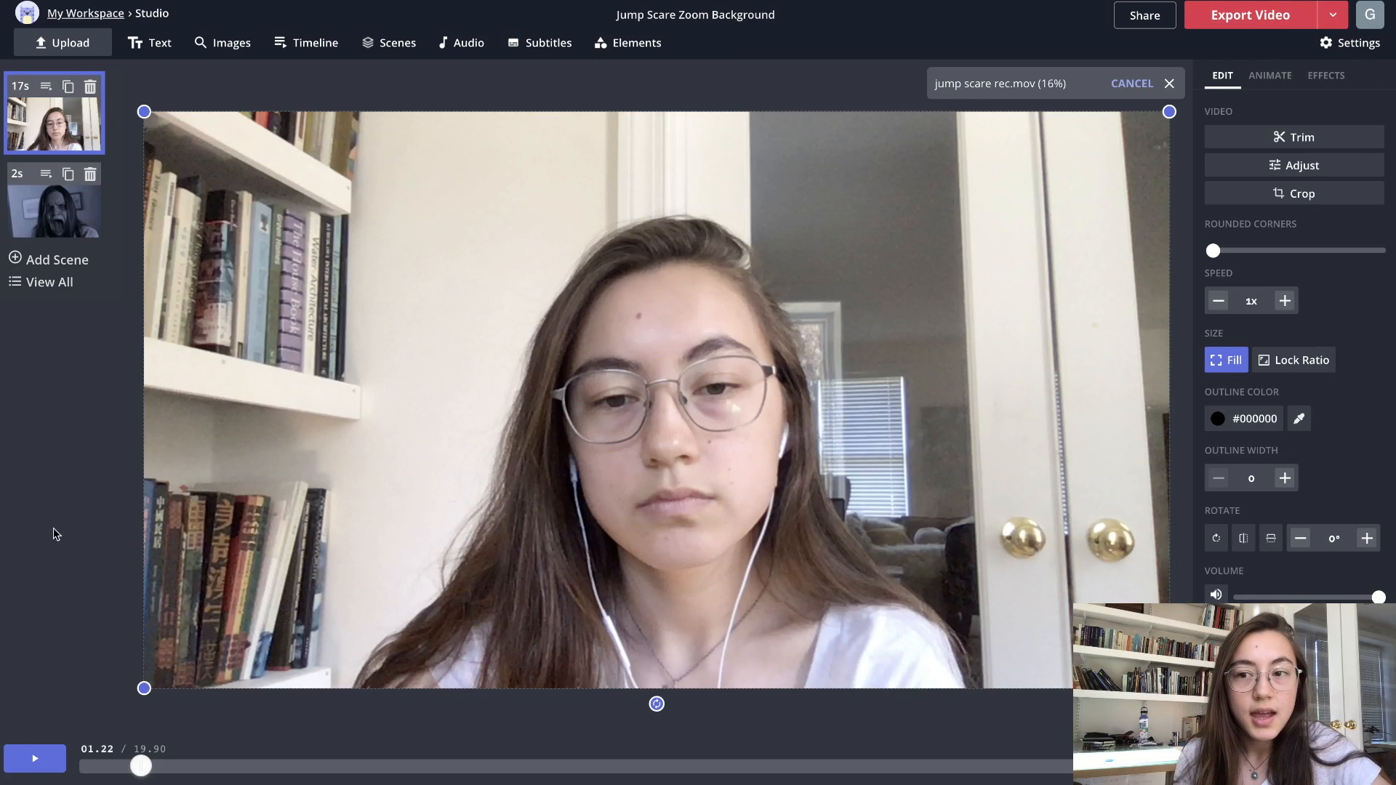
# Play back the uploaded clip in the first scene and trim its end so it lasts about 5.07 seconds.
pyautogui.click(87, 767)
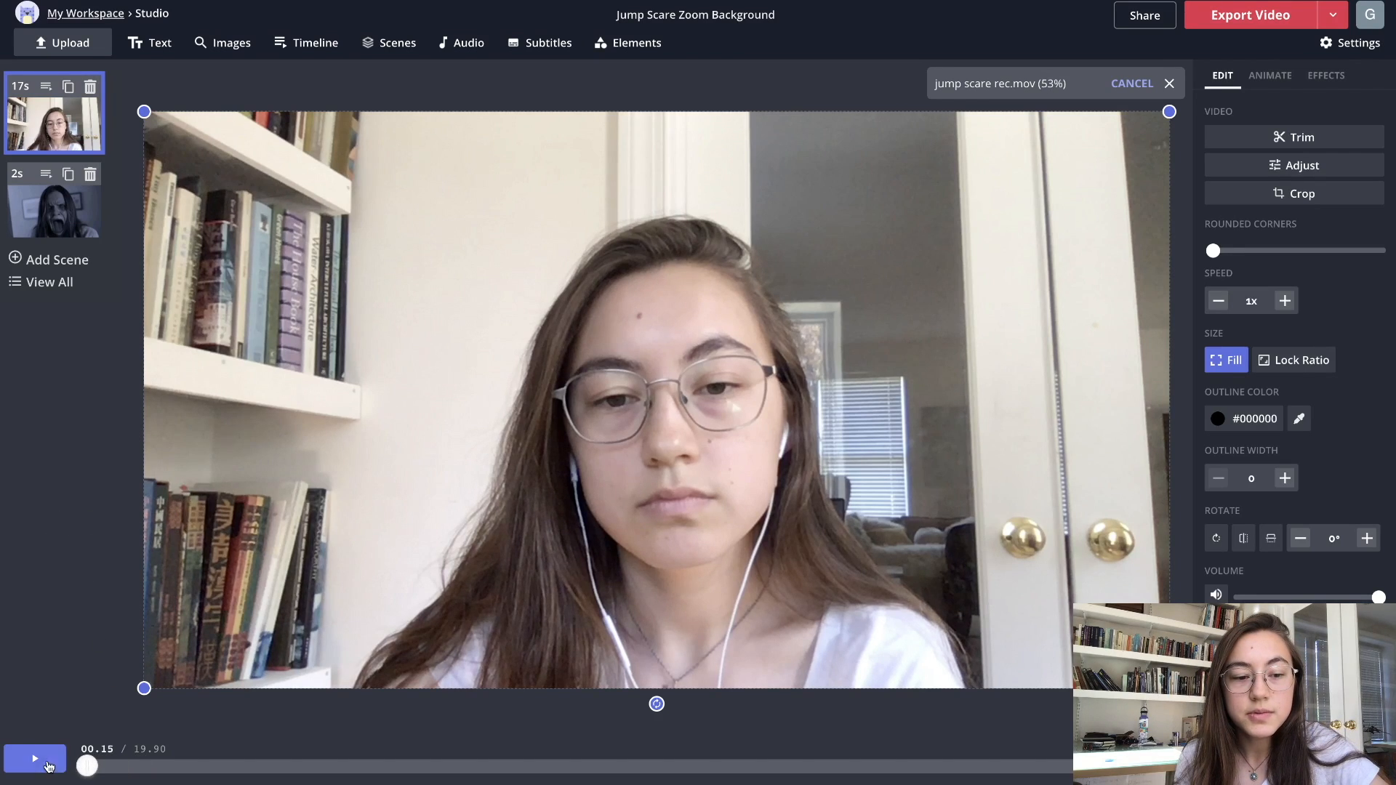
pyautogui.click(48, 766)
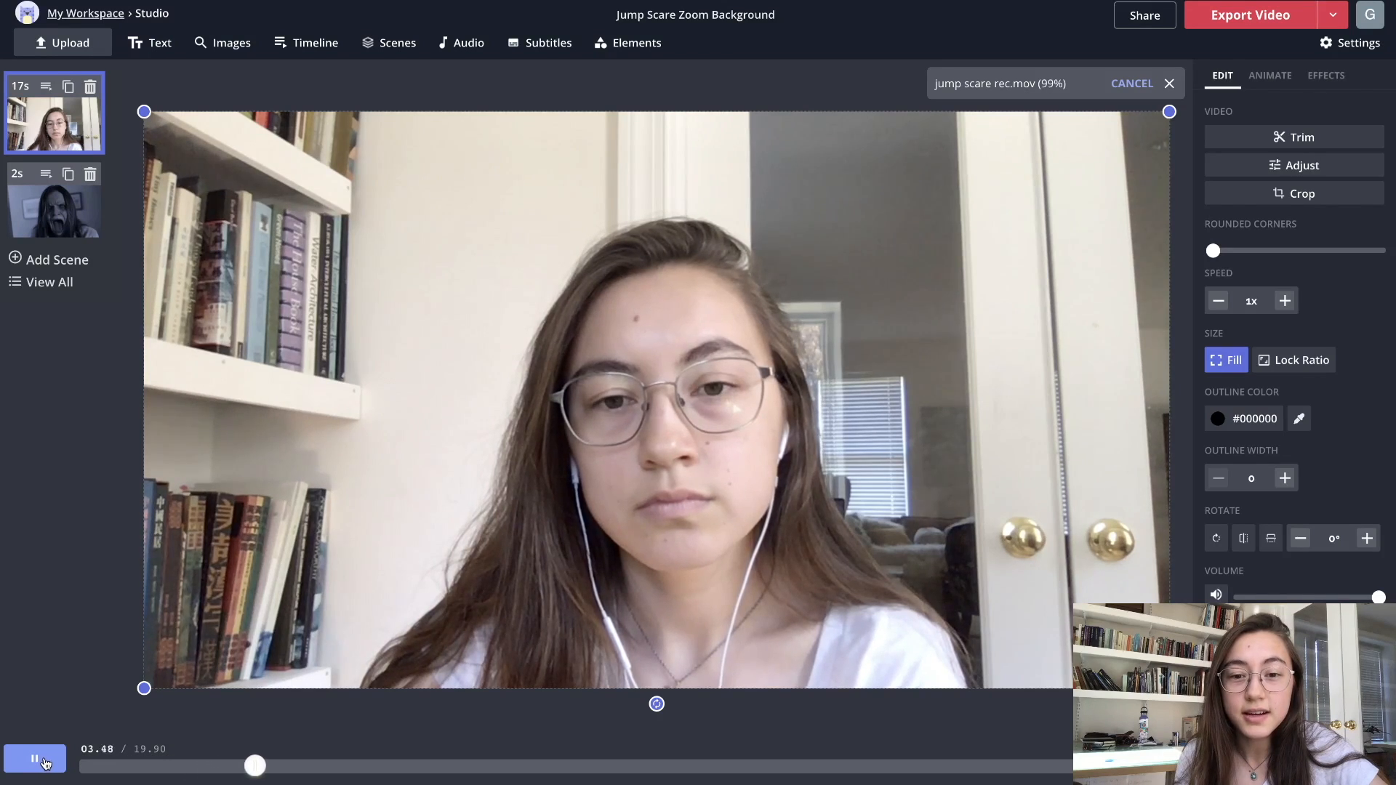
pyautogui.click(45, 763)
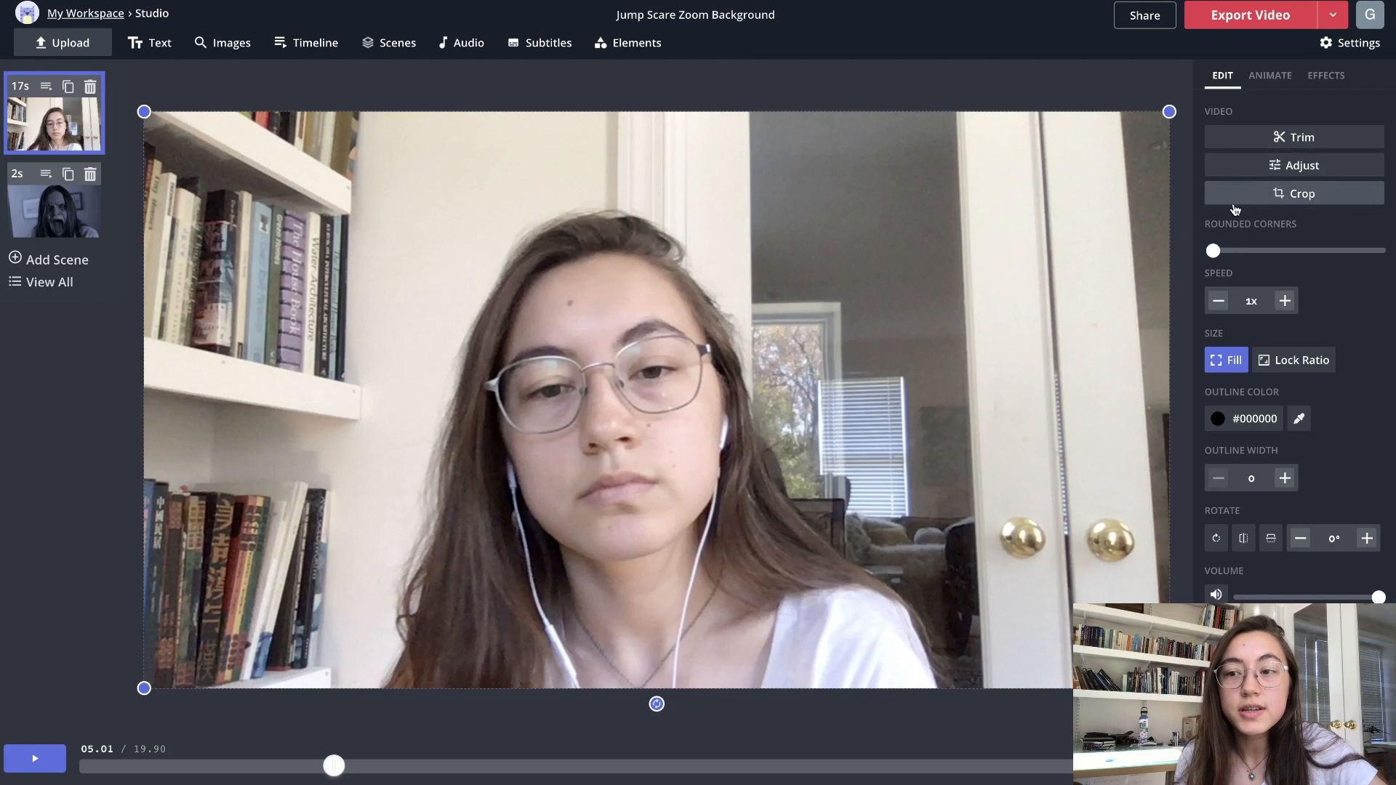
pyautogui.click(1280, 137)
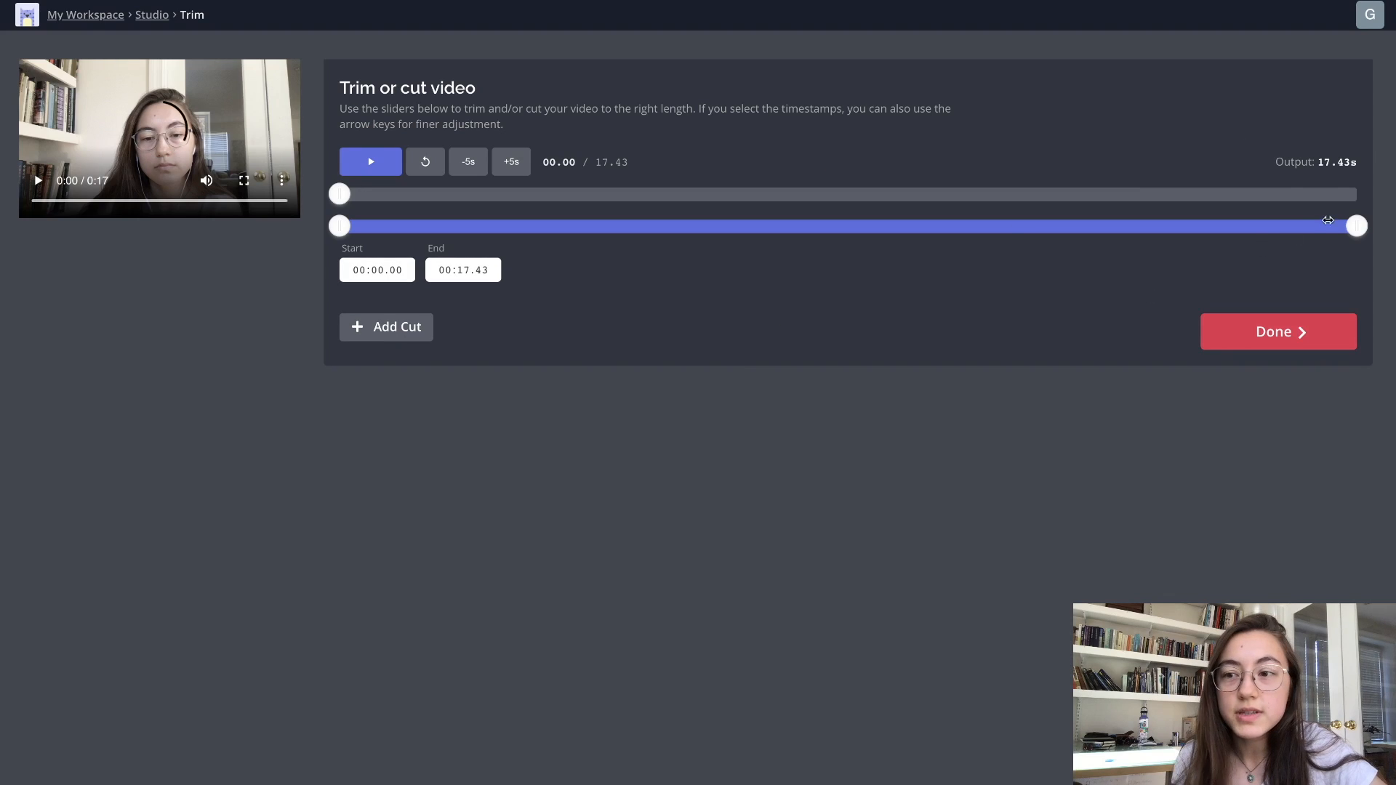
pyautogui.moveTo(1352, 226); pyautogui.dragTo(636, 226)
pyautogui.click(1231, 339)
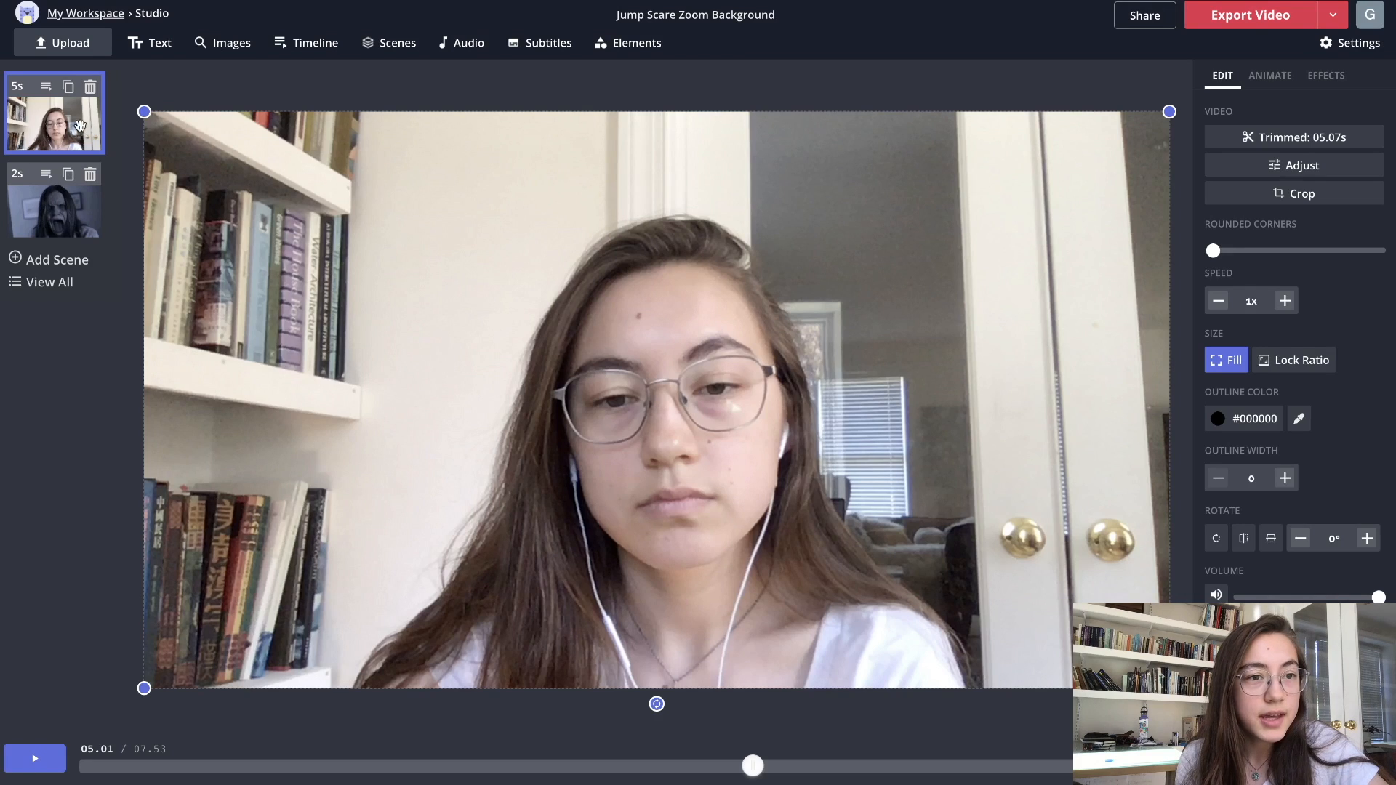
# Select the jump scare clip in the second scene and browse YouTube's "jump scare video" results for alternative clips.
pyautogui.click(57, 212)
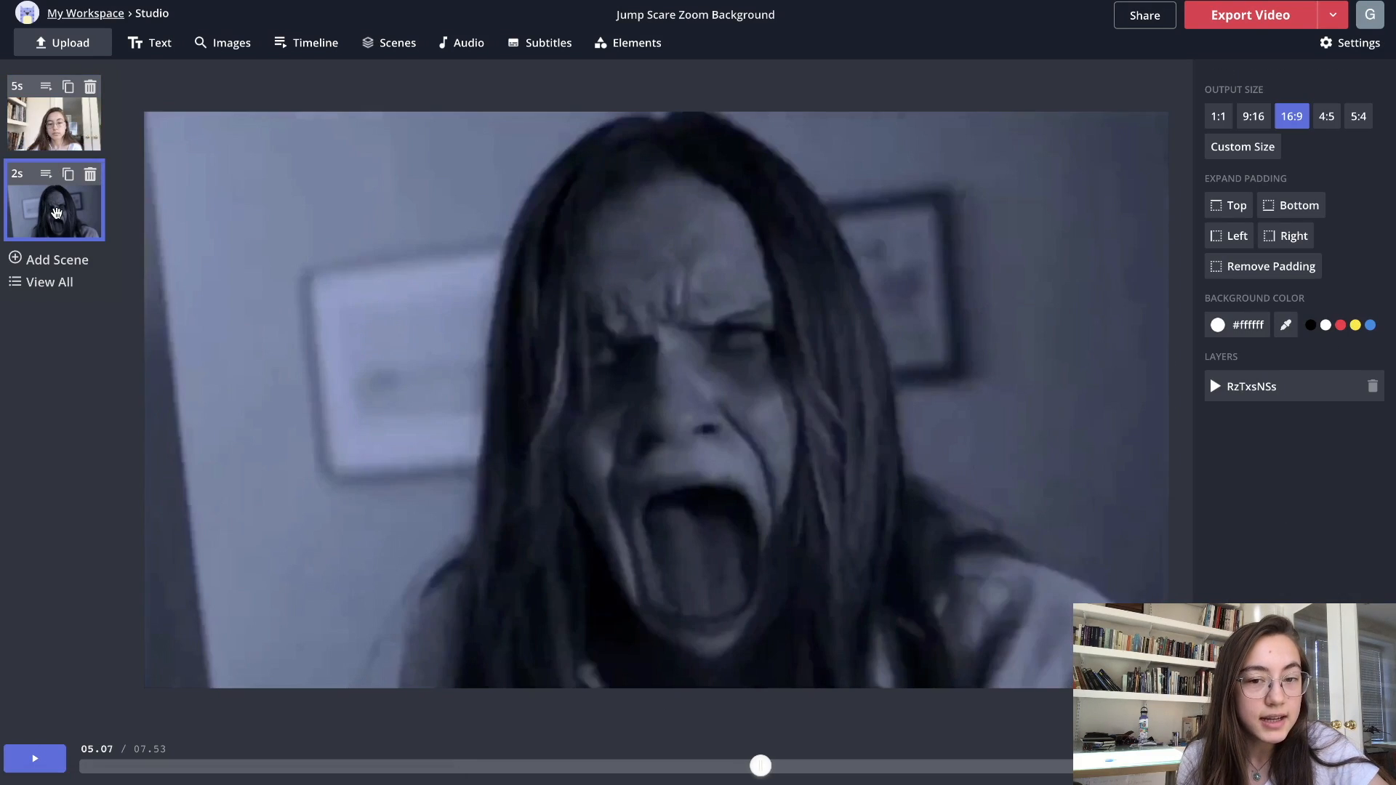
pyautogui.moveTo(539, 476)
pyautogui.mouseDown()
pyautogui.moveTo(555, 477)
pyautogui.moveTo(520, 496)
pyautogui.moveTo(551, 477)
pyautogui.moveTo(539, 475)
pyautogui.mouseUp()
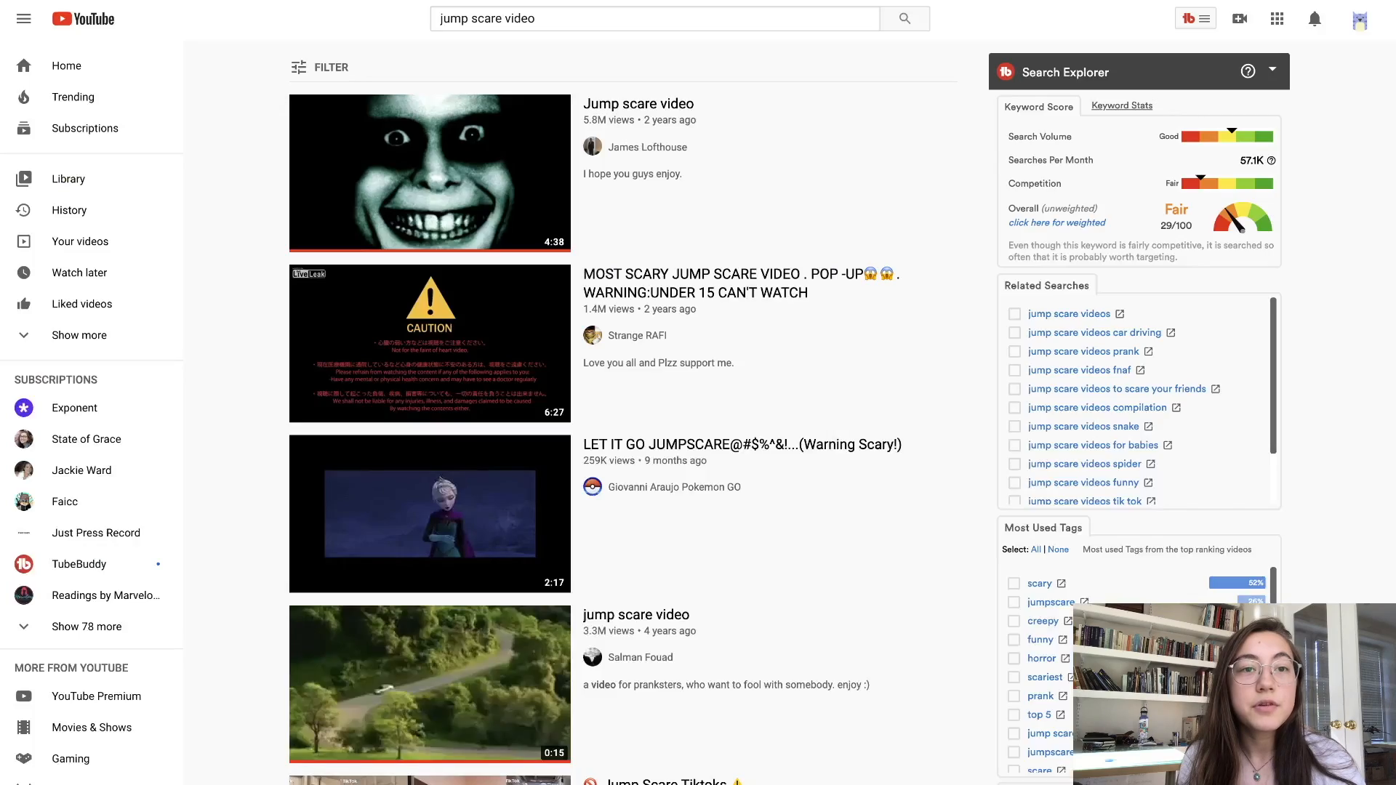
pyautogui.scroll(-8, 654, 227)
pyautogui.scroll(-8, 741, 197)
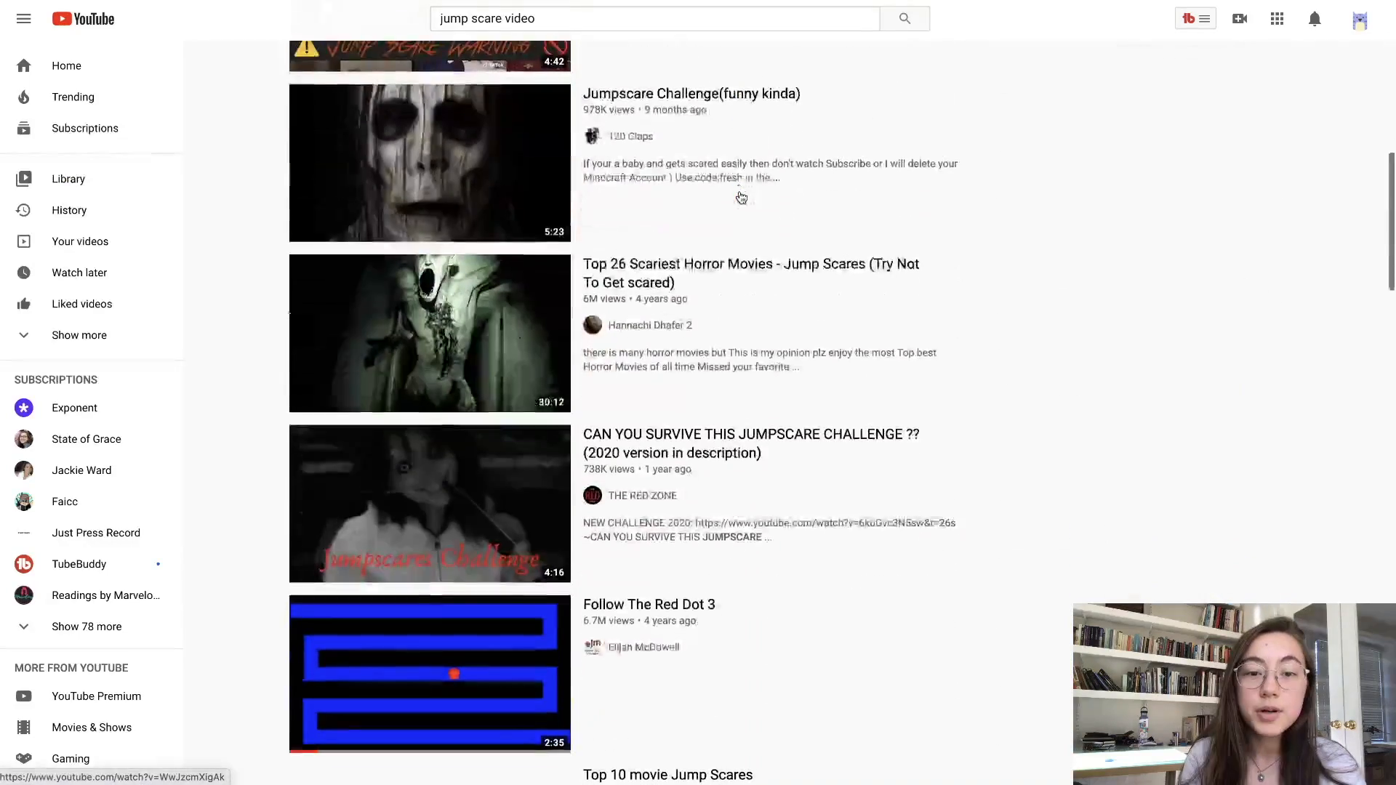
pyautogui.moveTo(476, 392)
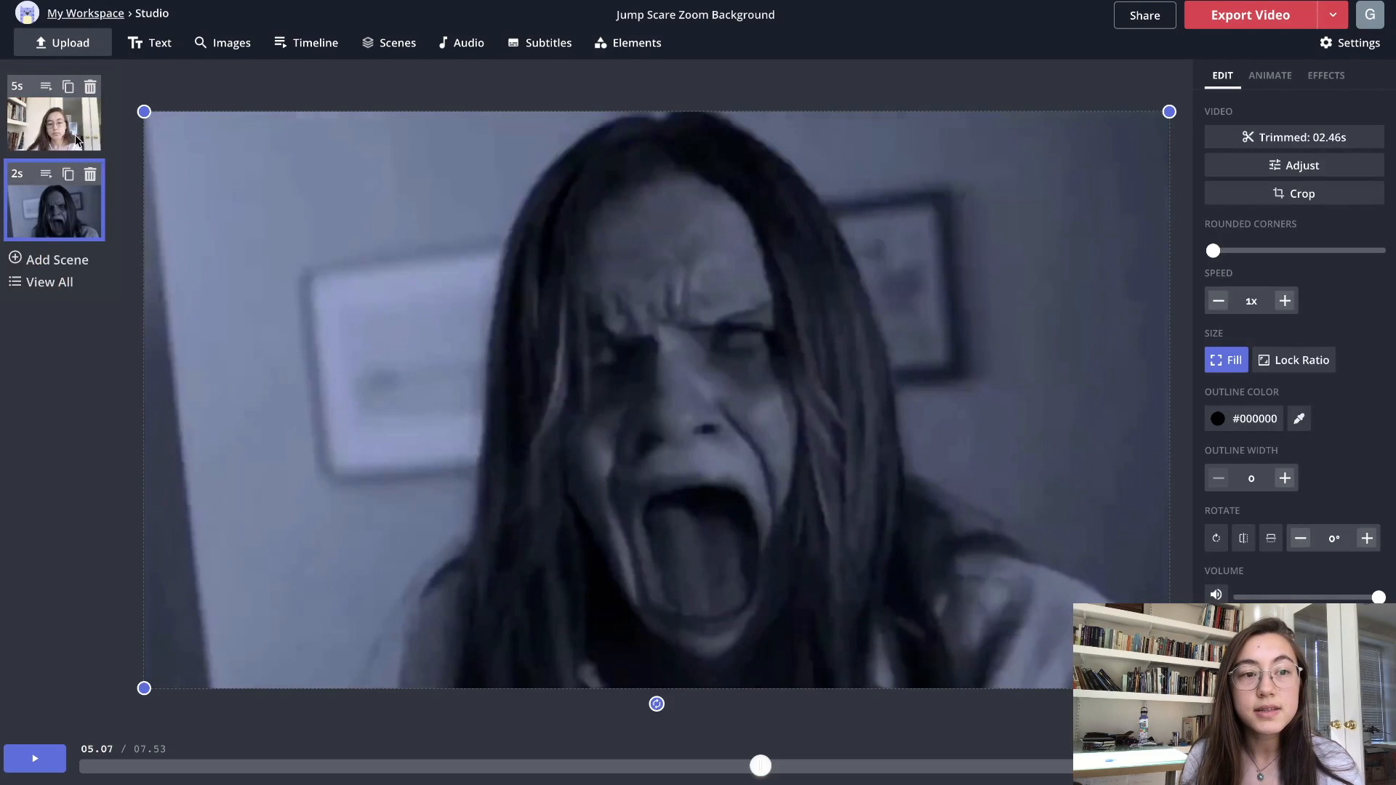
# Look at the upload options for bringing in a different jump scare clip, leaving the second scene's video selected.
pyautogui.click(73, 44)
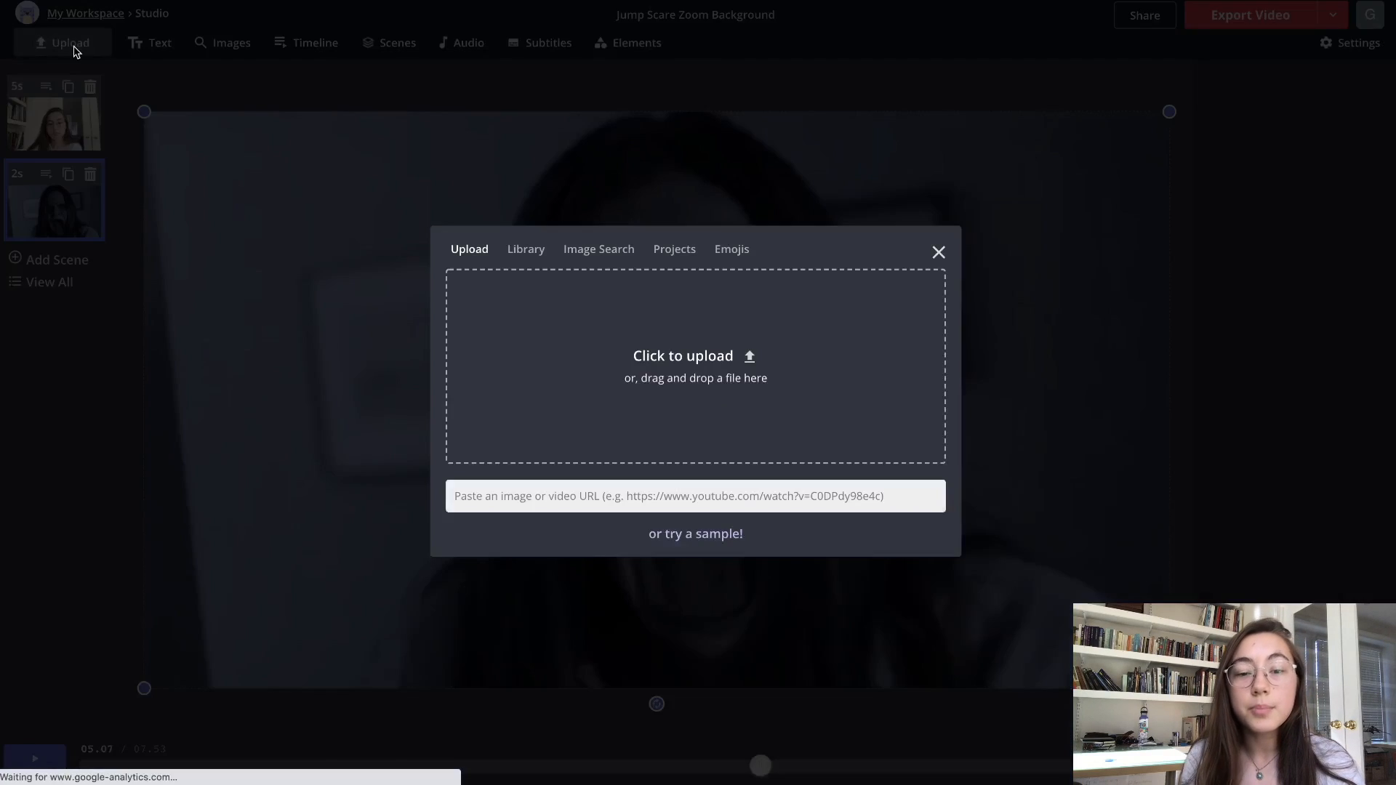
pyautogui.click(367, 467)
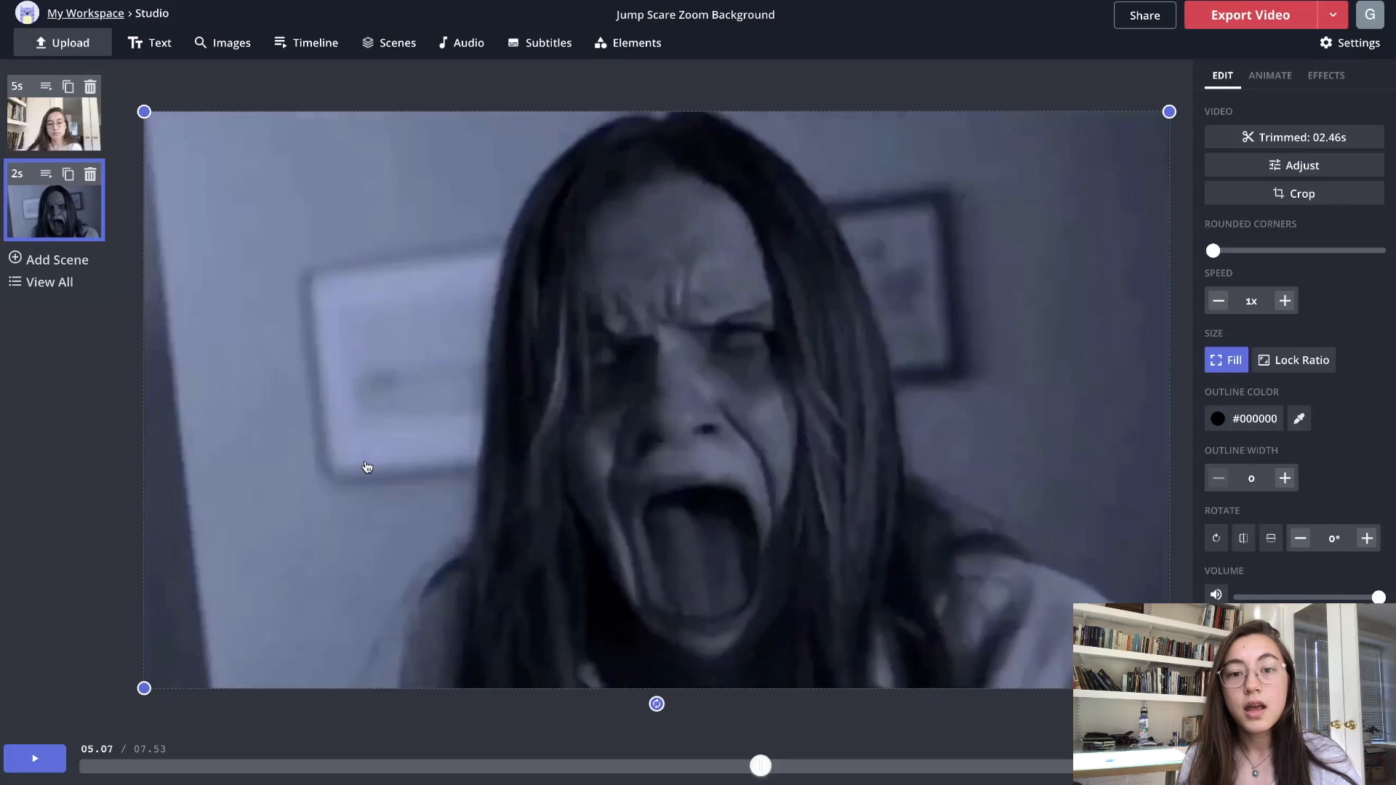
pyautogui.moveTo(249, 443); pyautogui.dragTo(250, 444)
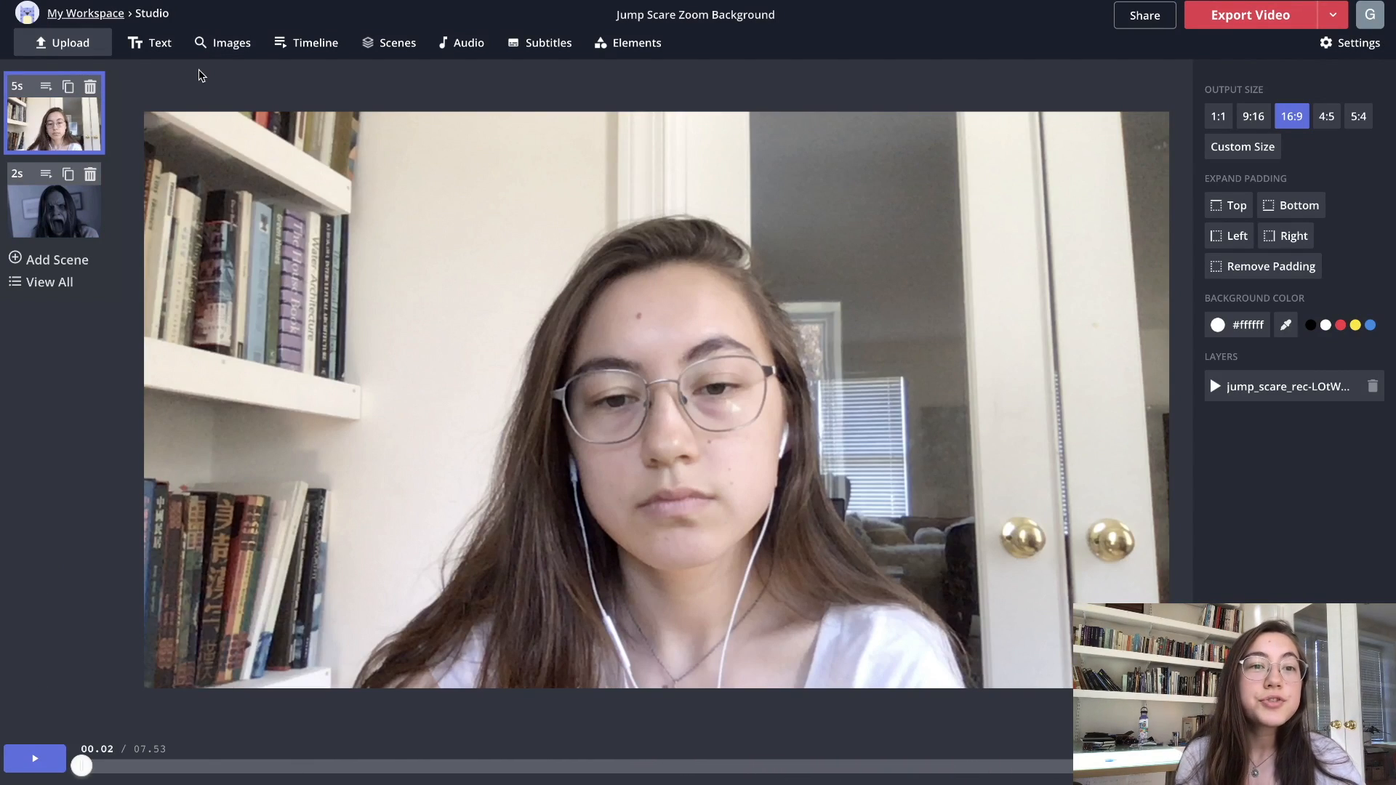
# Try out a sample text overlay on the first scene, view the image search and emoji options, and delete the text.
pyautogui.click(155, 45)
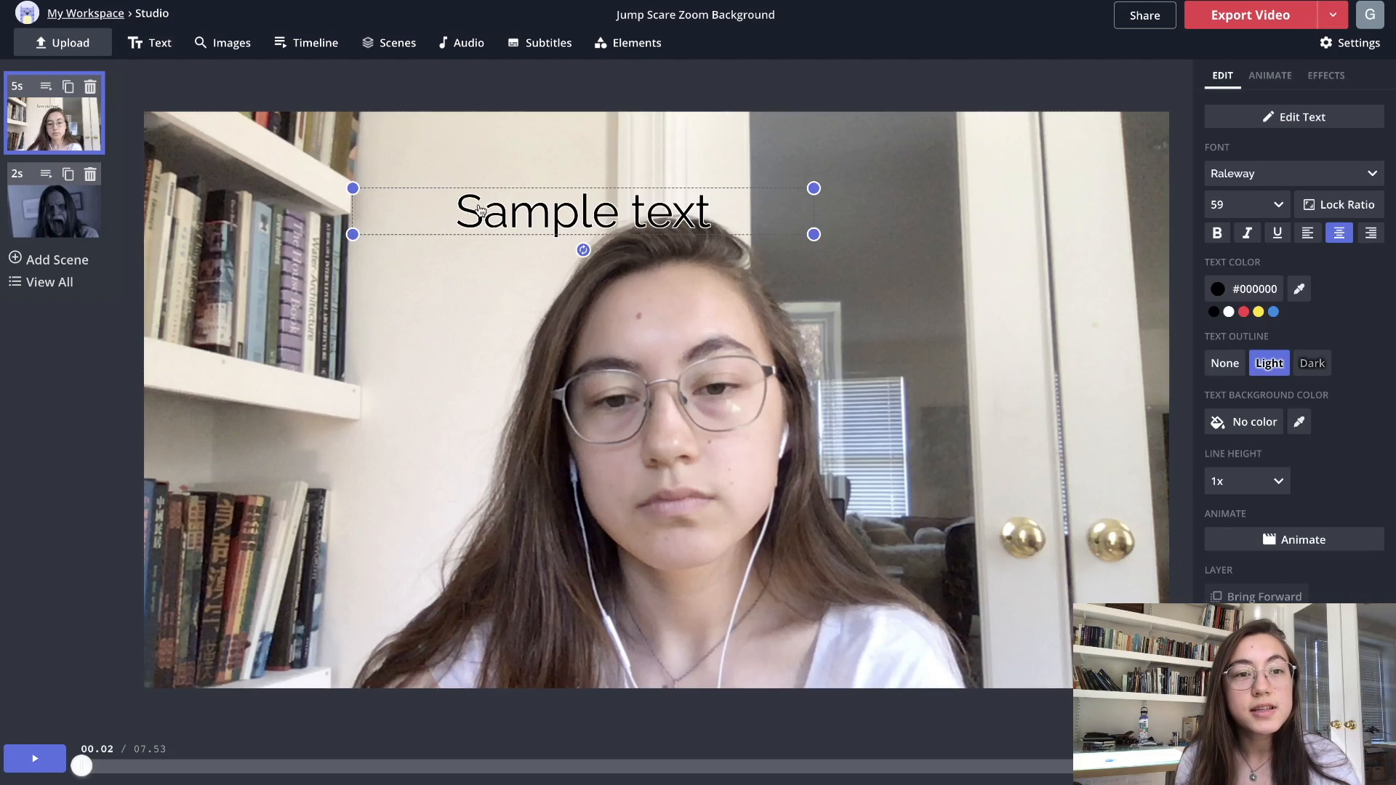
pyautogui.click(231, 43)
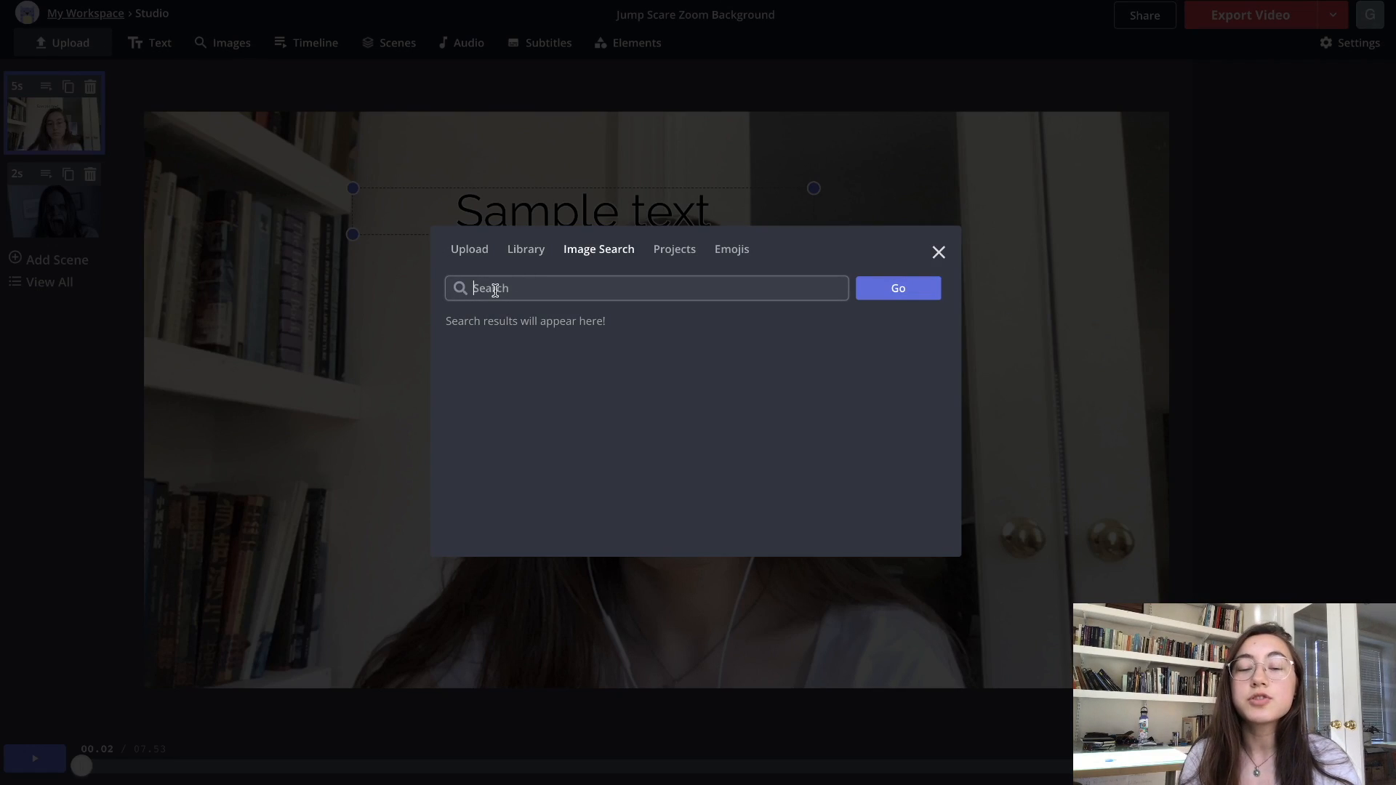
pyautogui.click(736, 257)
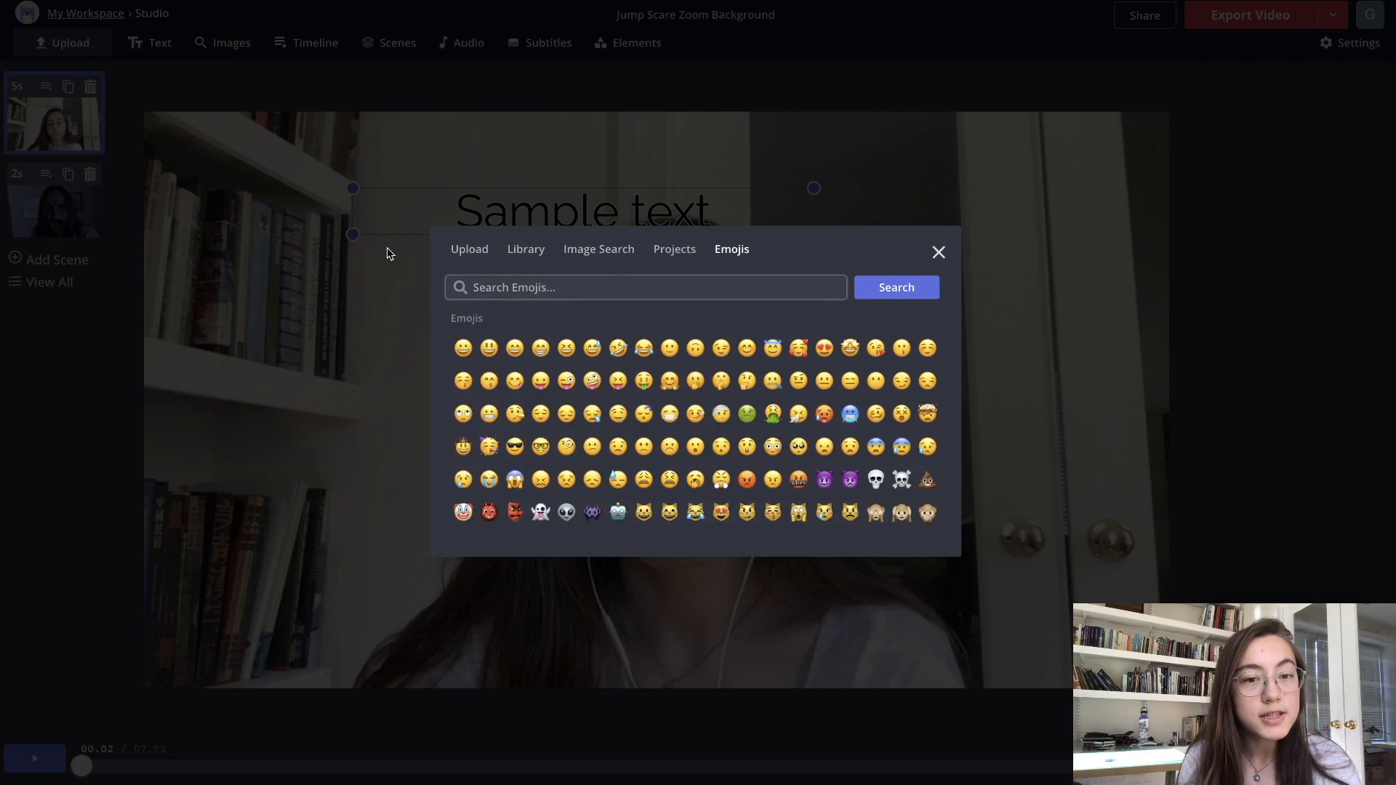
pyautogui.click(399, 264)
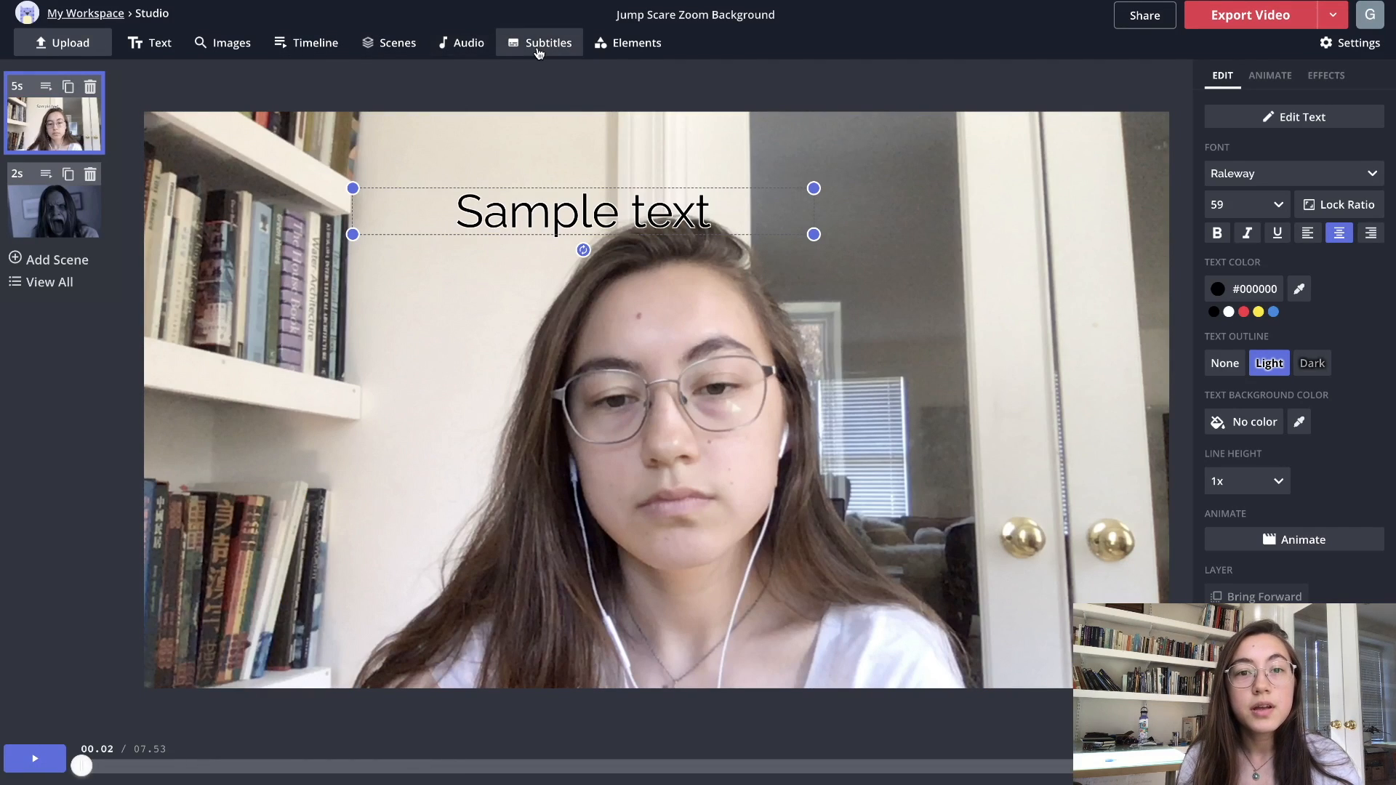
pyautogui.click(636, 43)
pyautogui.click(625, 215)
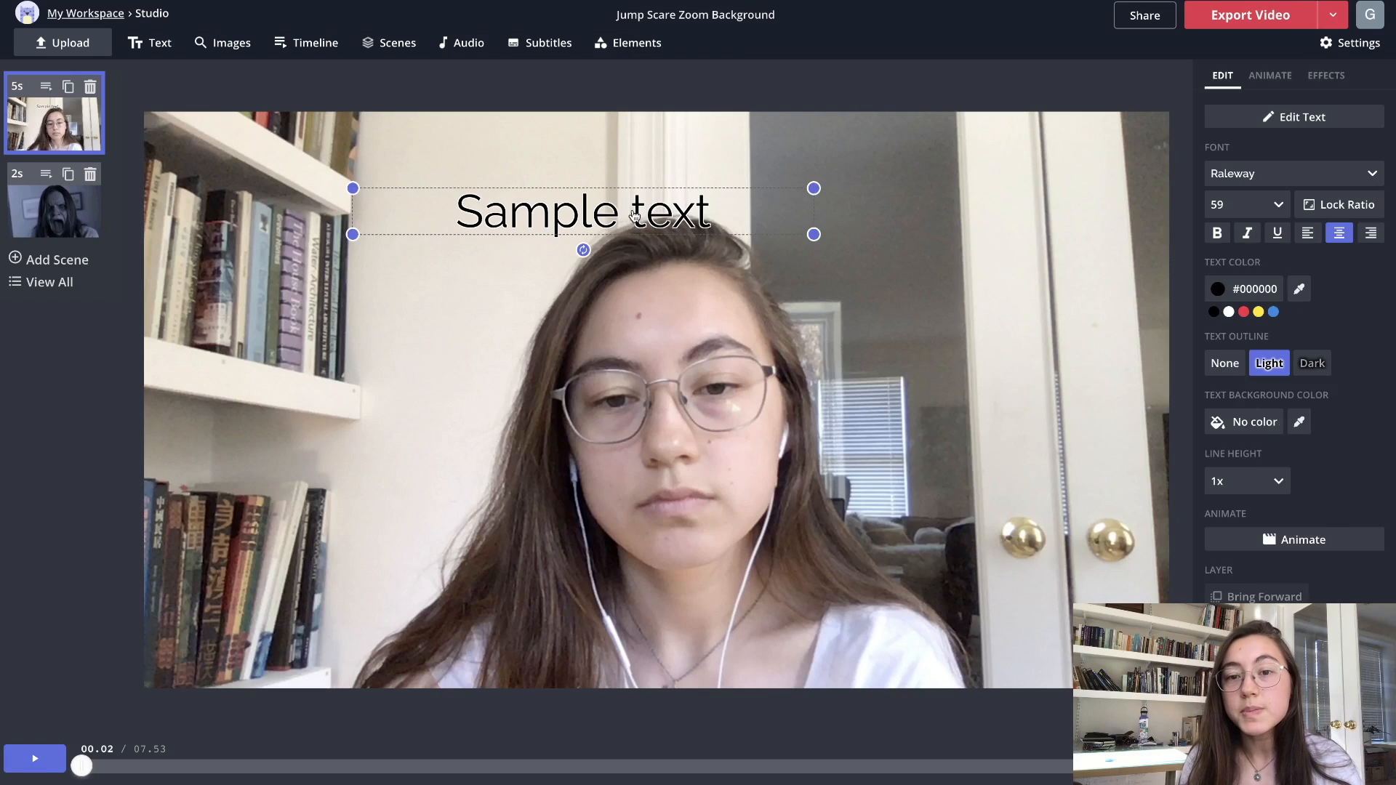
pyautogui.press('Delete')
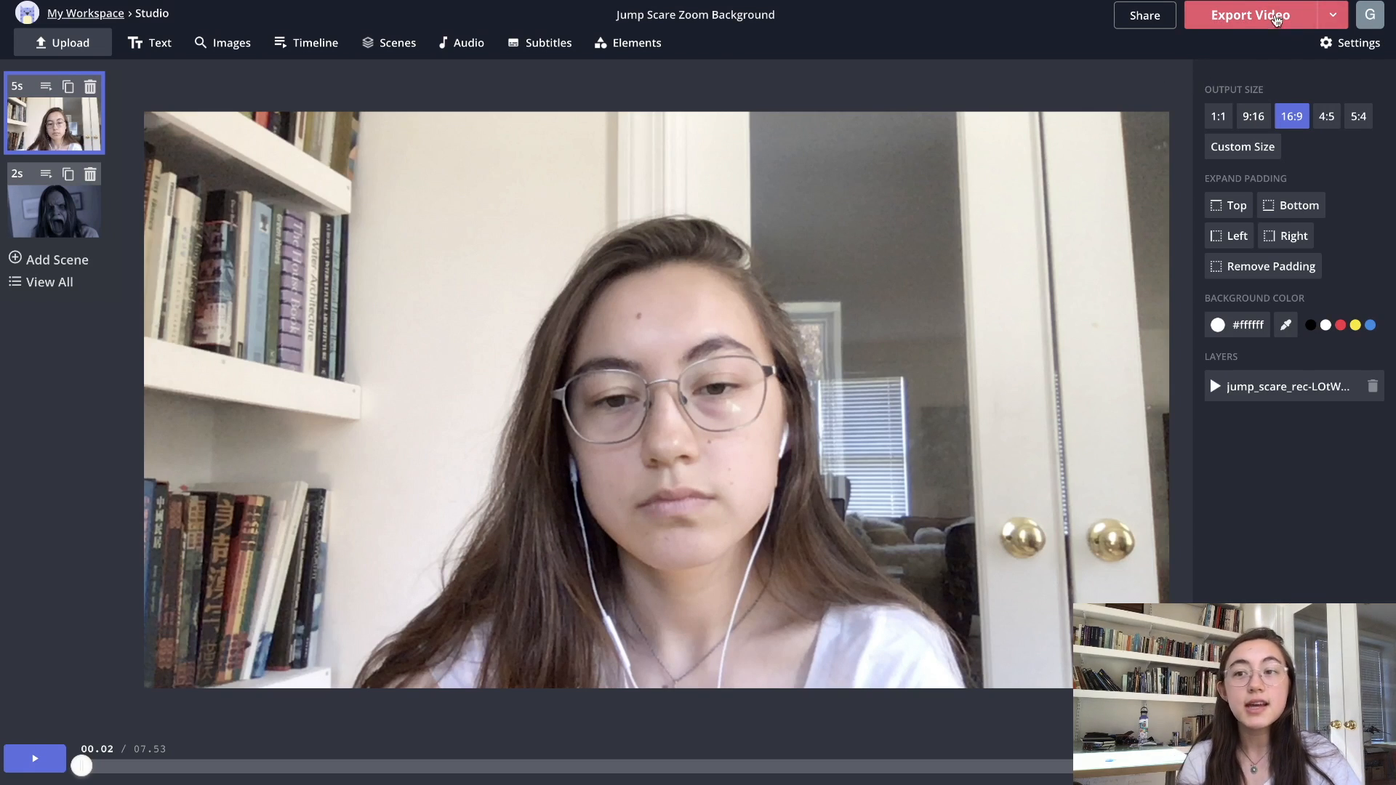
# Export the Jump Scare Zoom Background video, scrub through the result and download it.
pyautogui.click(1233, 20)
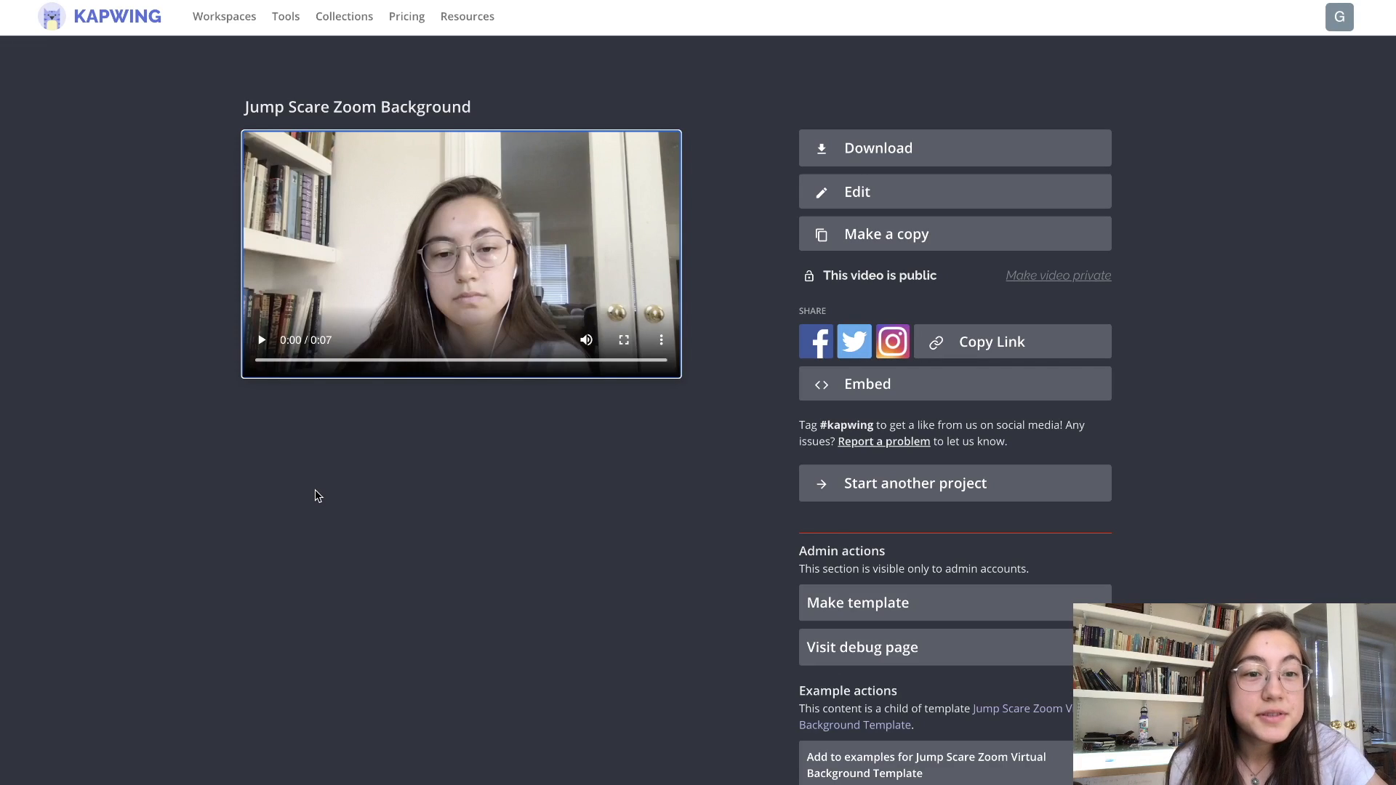
pyautogui.click(520, 361)
pyautogui.moveTo(414, 359); pyautogui.dragTo(393, 359)
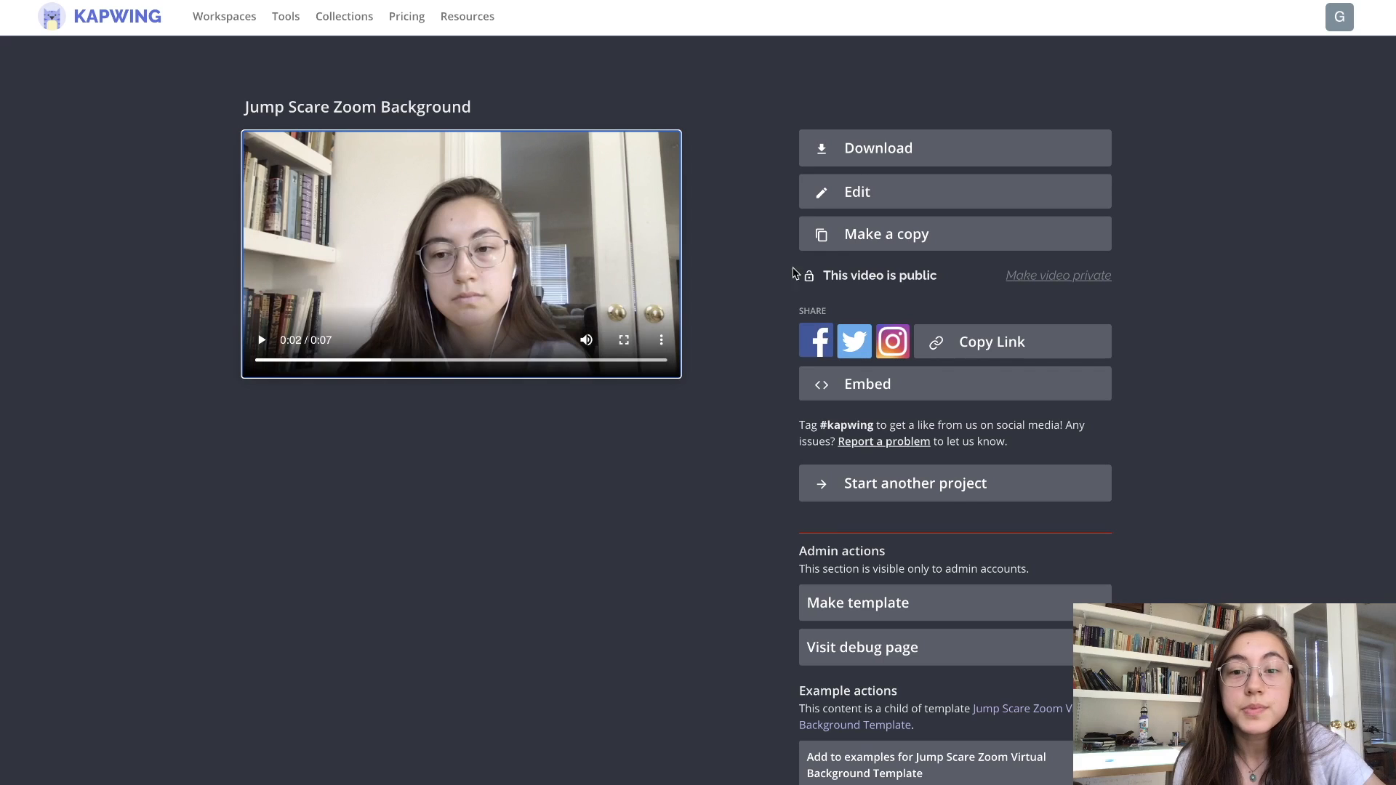
pyautogui.click(928, 159)
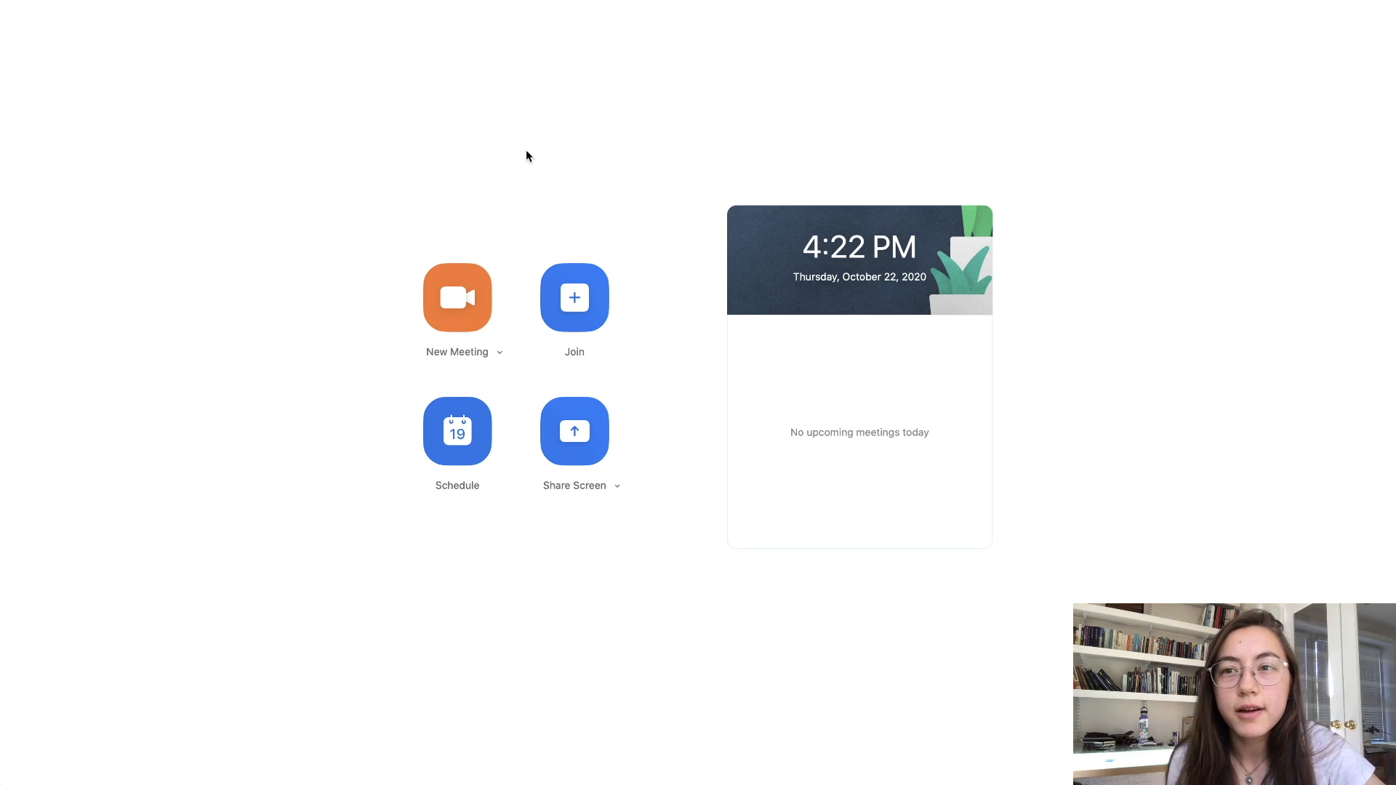
# Switch to Zoom, start a new meeting with computer audio and open the virtual background settings.
pyautogui.click(458, 294)
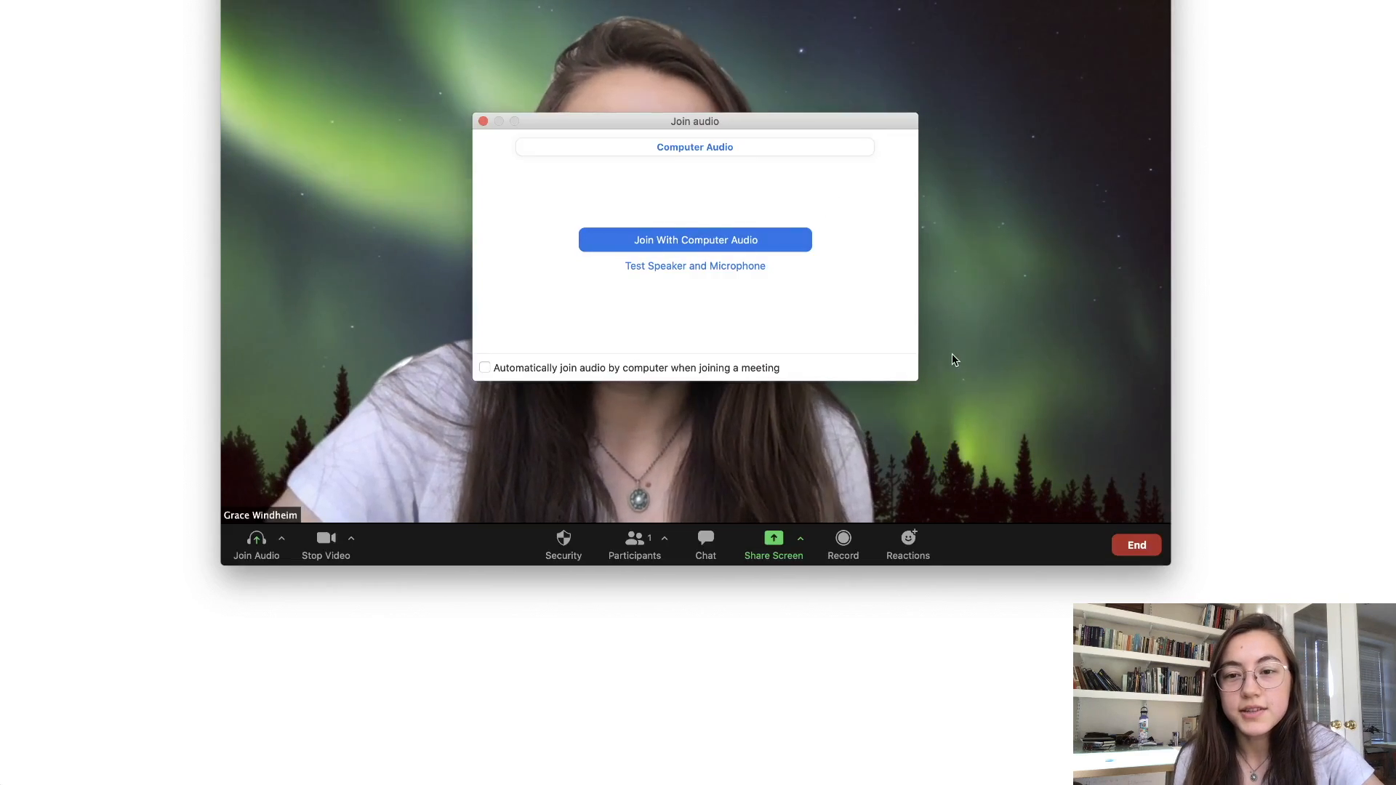
pyautogui.click(695, 238)
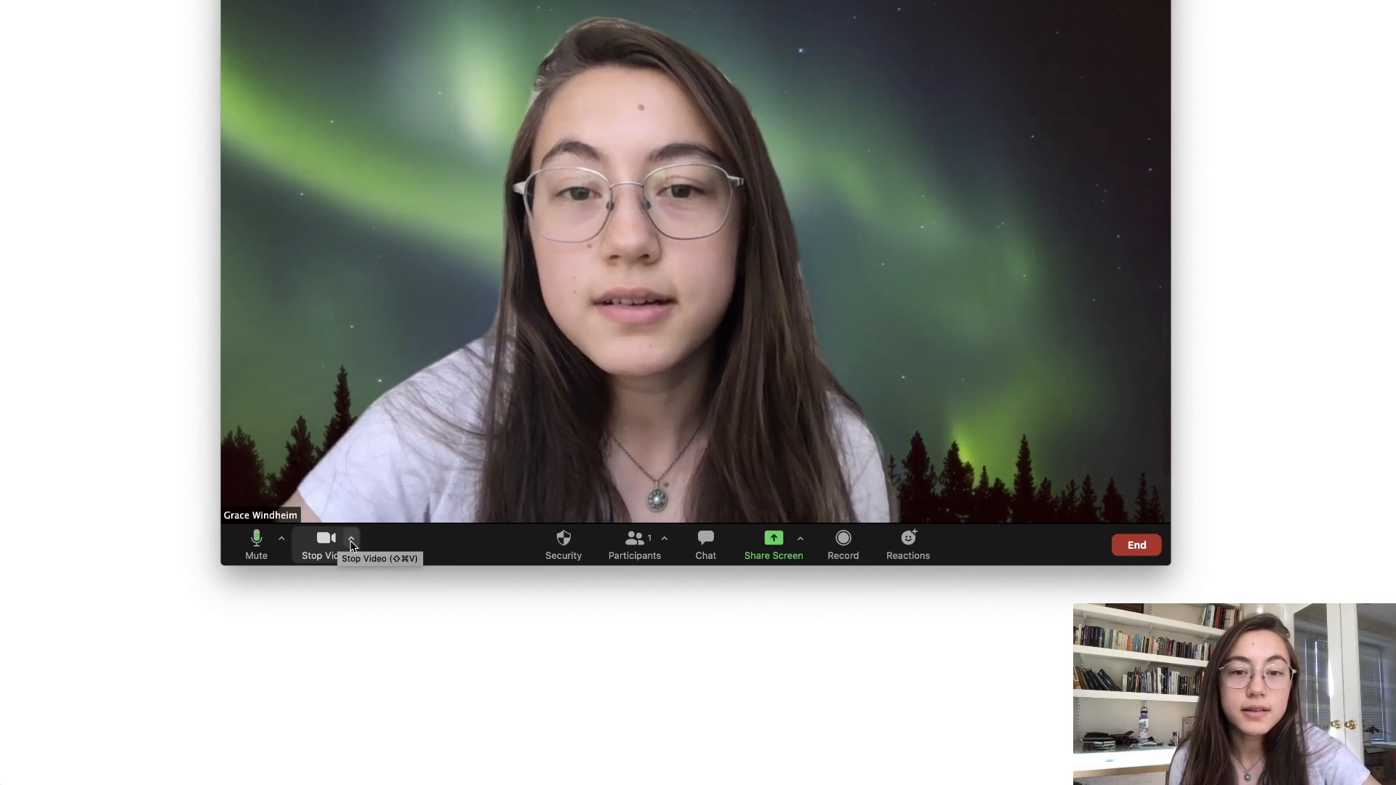
pyautogui.click(351, 542)
pyautogui.click(414, 482)
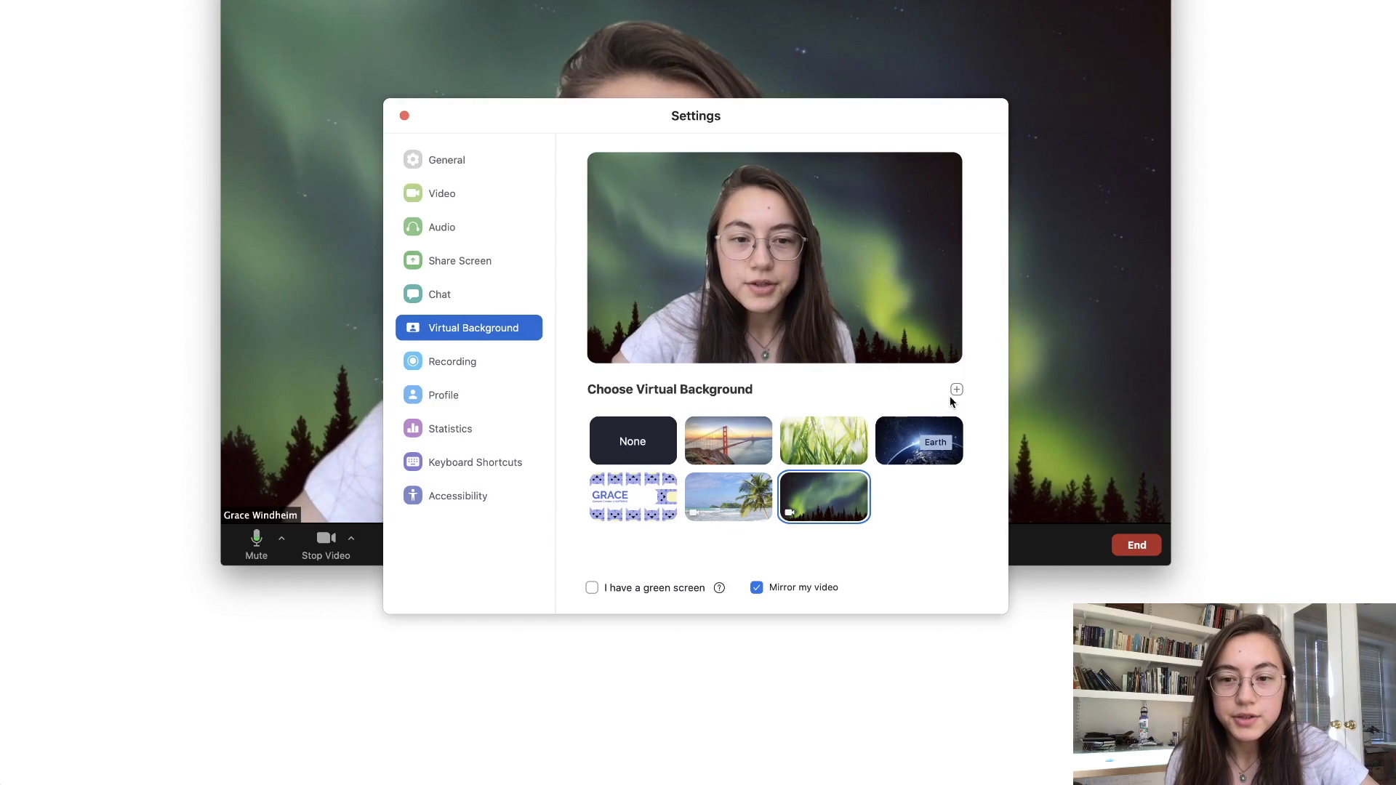
# Add the downloaded video final_5f91e84ca5be0700d180472f_788300.mp4 as the Zoom virtual background.
pyautogui.click(957, 391)
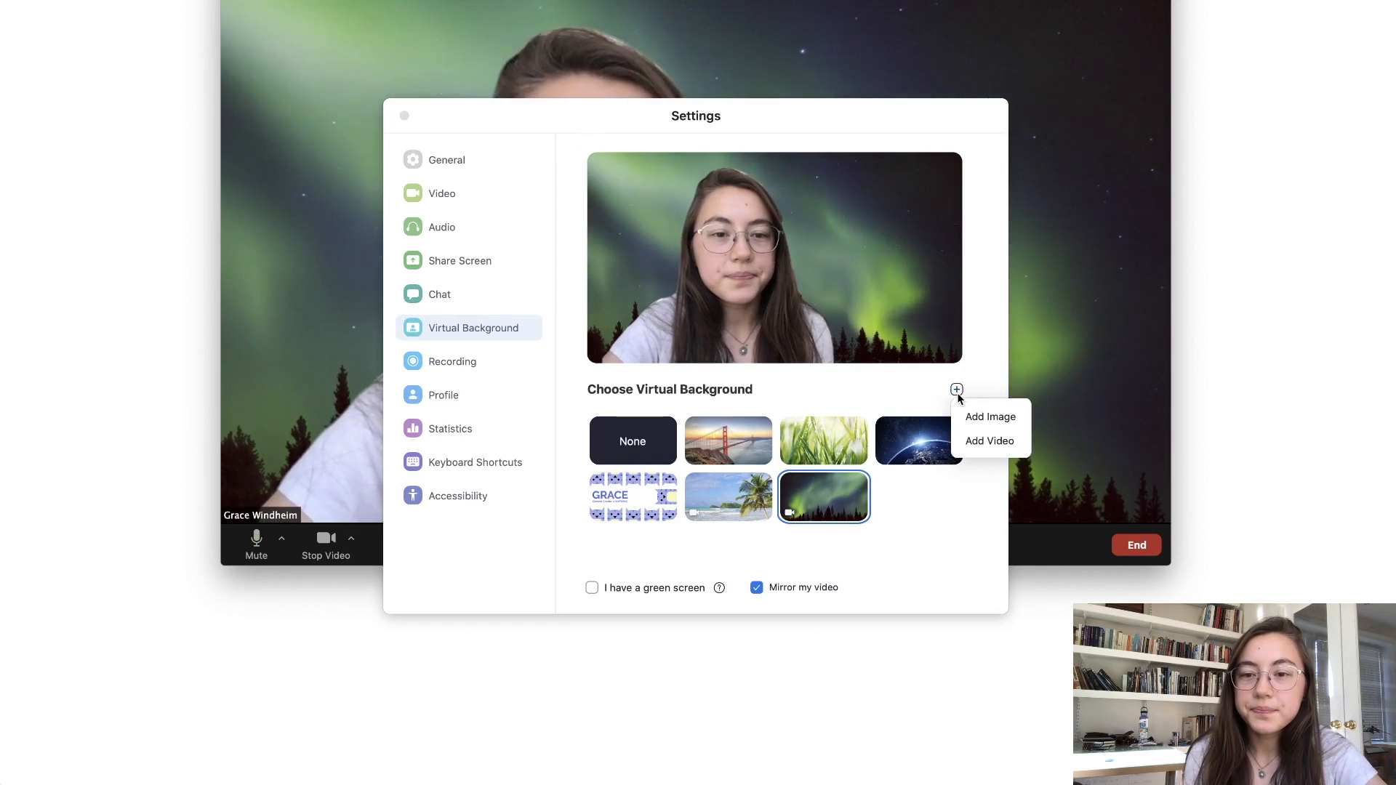
pyautogui.click(969, 440)
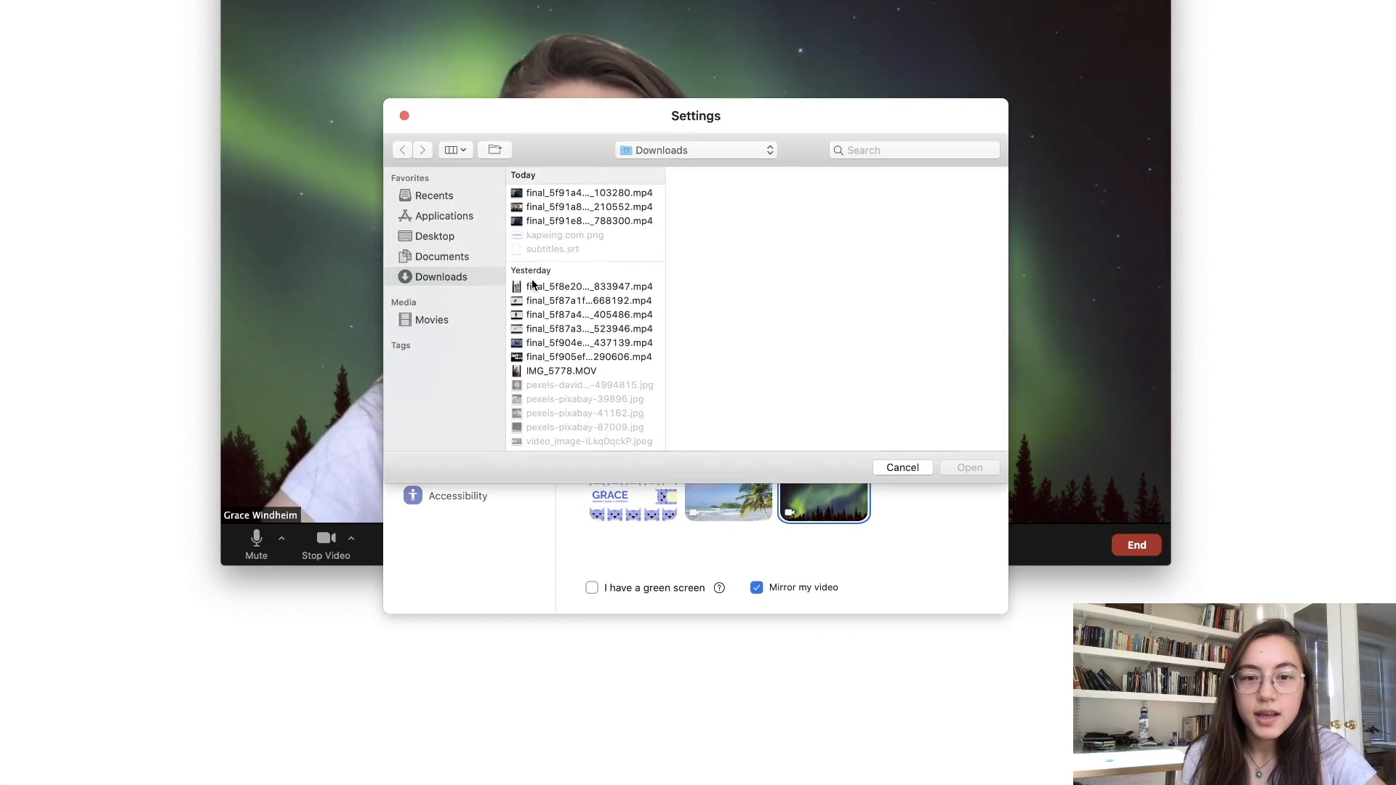
pyautogui.click(580, 221)
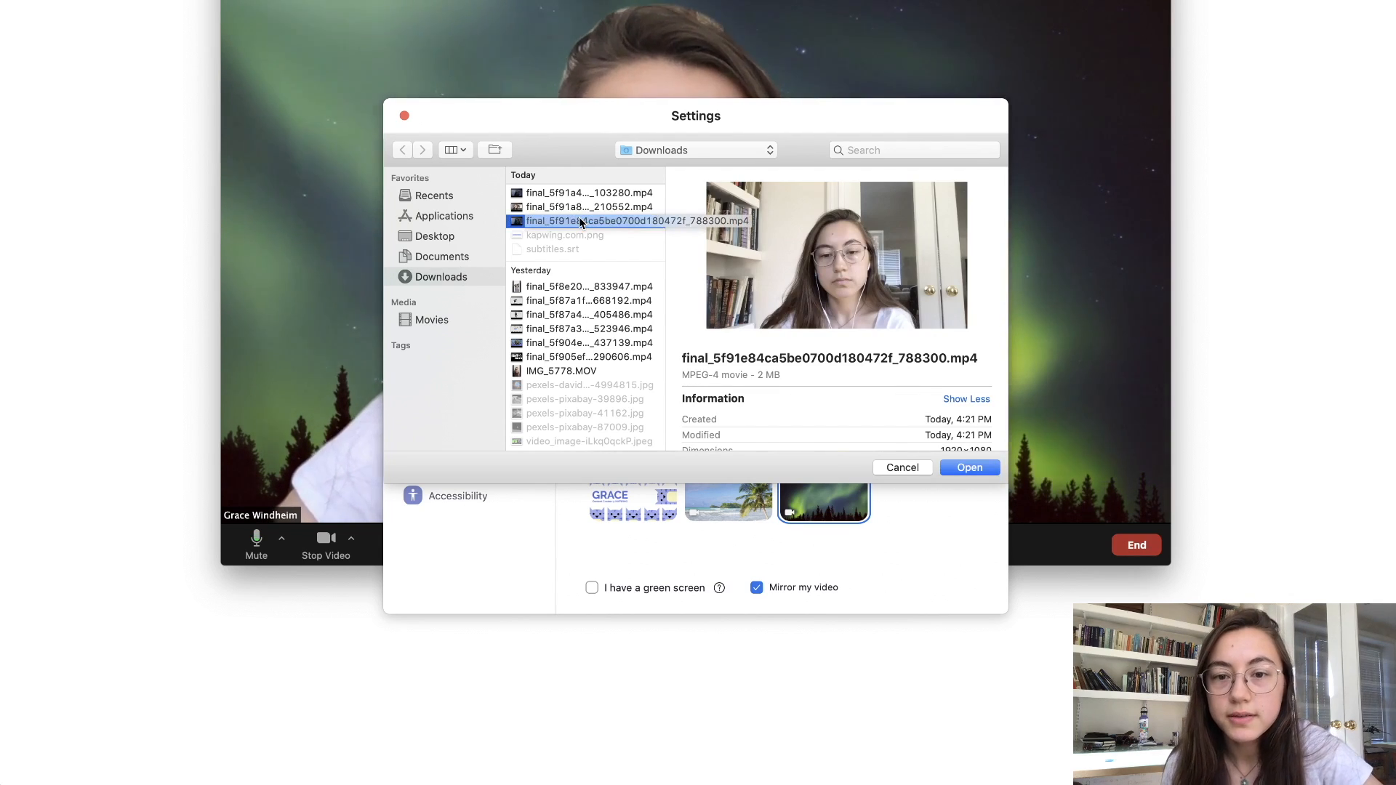
pyautogui.doubleClick(577, 221)
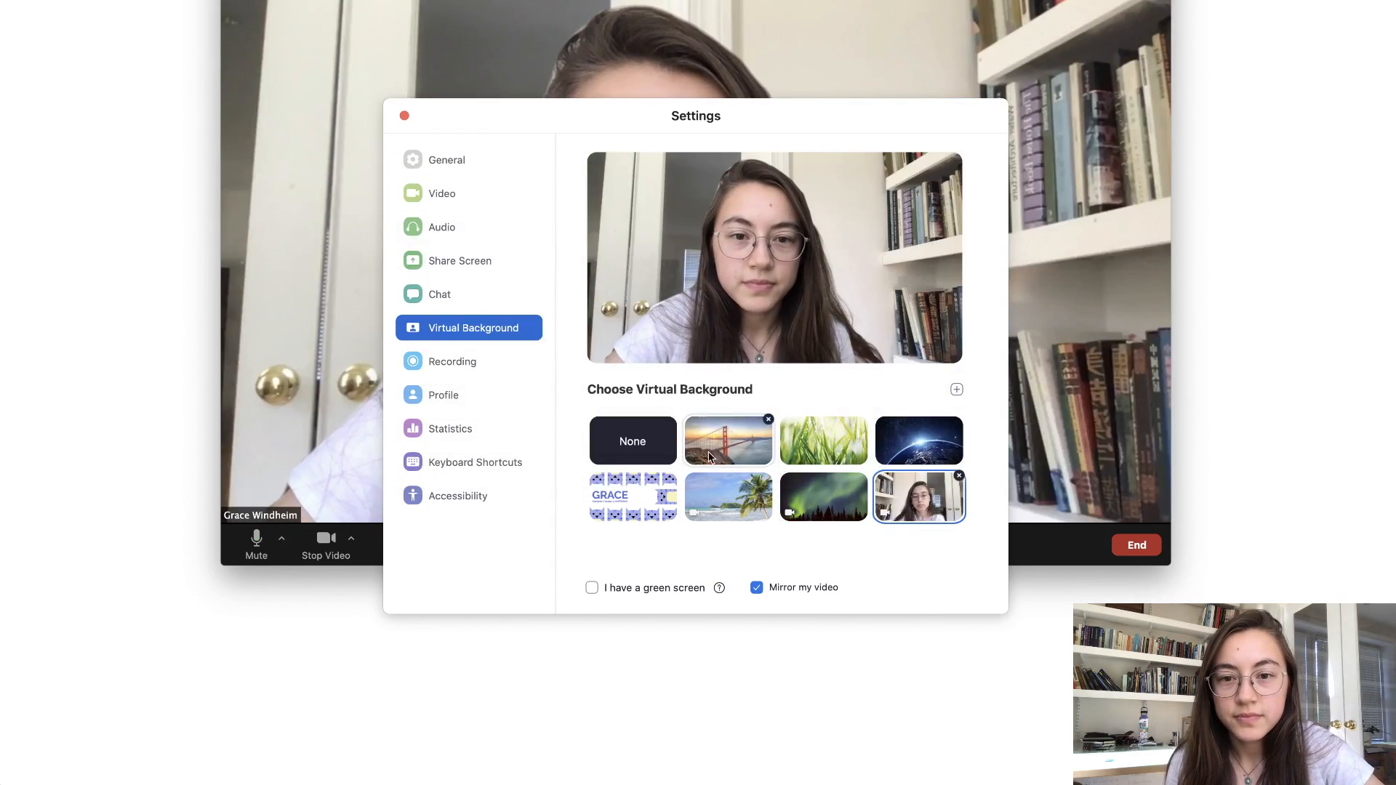